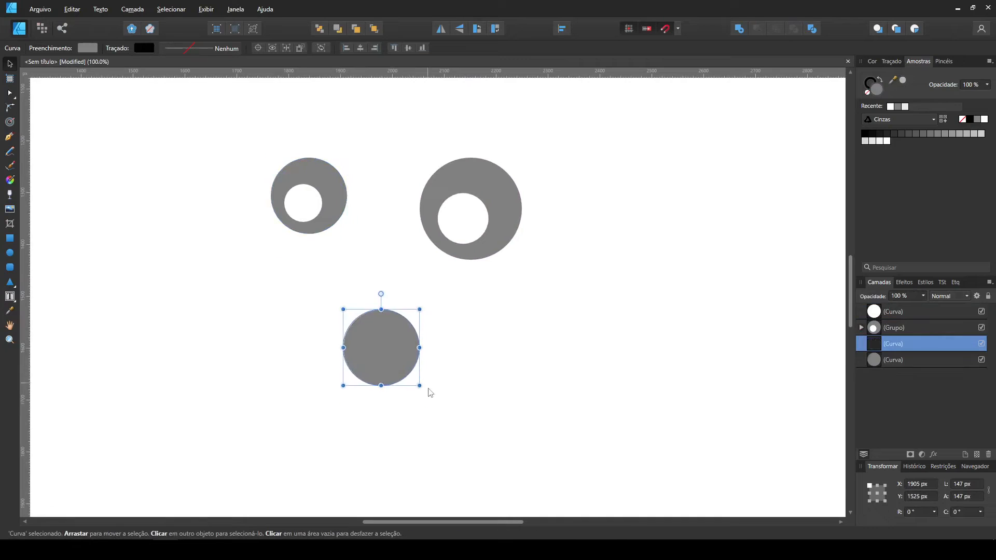
Draw a rectangle about 555 × 190 px over the circle's upper half and subtract it to leave a semicircular mouth.
key("m")
left_click_drag(244, 277, 532, 377)
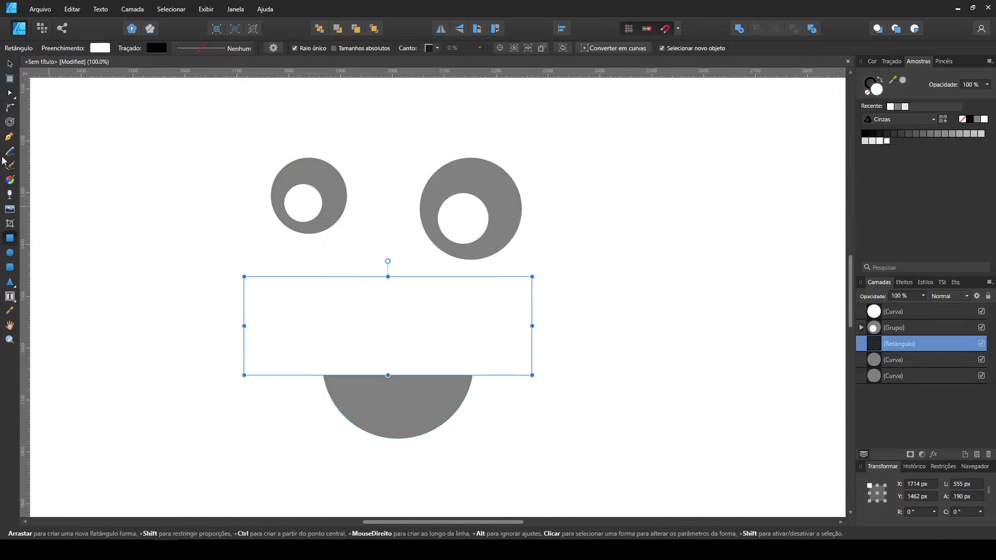
key("v")
left_click_drag(420, 338, 424, 326)
left_click(433, 407, "shift")
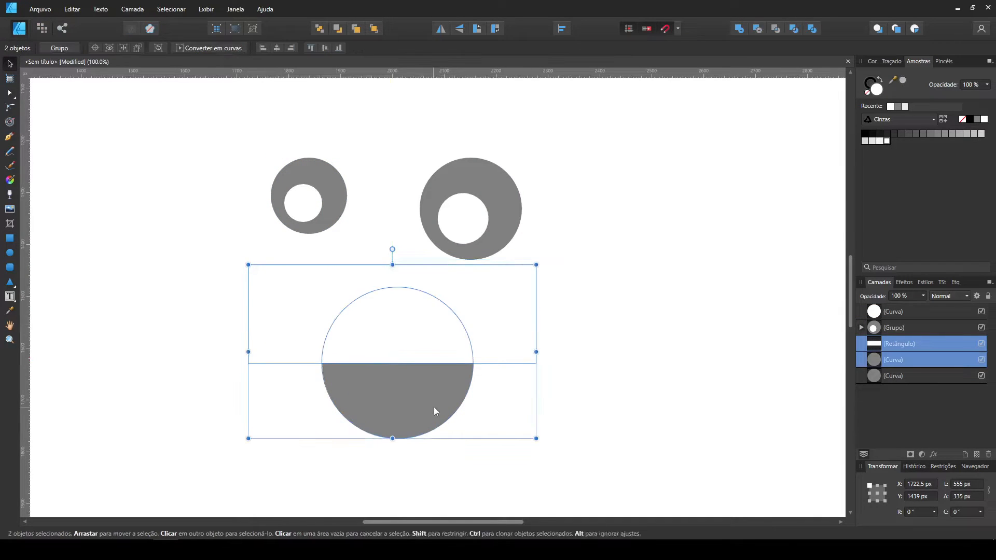
left_click(758, 29)
Overlap the mouth with a vertically flipped copy, intersect them to form a tongue and delete the leftover shape.
left_click(566, 274)
mouse_move(362, 385)
left_mouse_down()
mouse_move(349, 332)
mouse_move(377, 387)
left_mouse_up()
left_click(459, 28)
left_click_drag(453, 397, 455, 363)
left_click(450, 315, "shift")
left_click_drag(423, 328, 403, 356)
left_click(775, 29)
left_click(441, 387)
key("Delete")
Fill the tongue with light grey and group it with the mouth.
left_click(667, 394)
left_click(981, 134)
key("ctrl+plus")
left_click(613, 394)
left_click_drag(585, 456, 73, 249)
key("ctrl+g")
key("ctrl+minus")
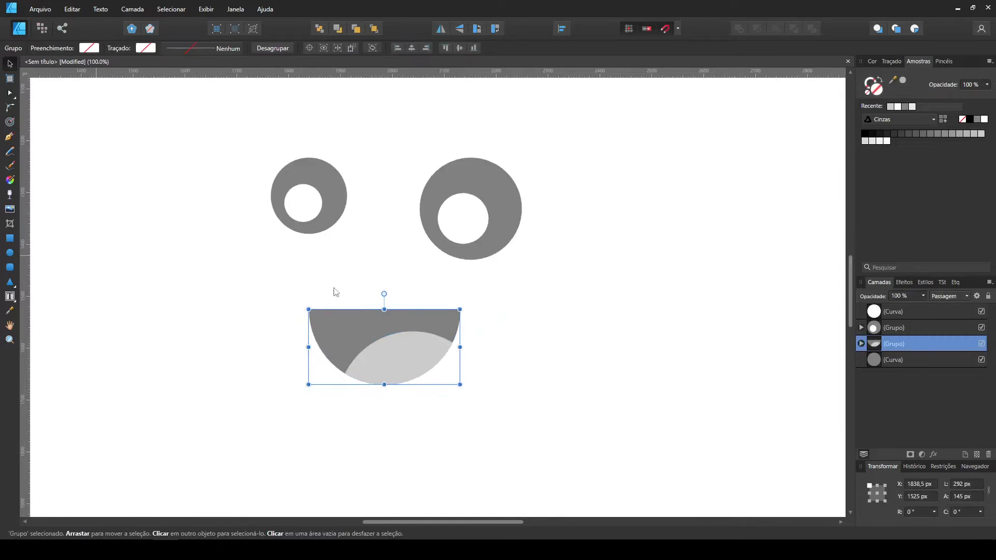
Position the mouth beneath the eyes and tilt the whole face clockwise.
left_click_drag(499, 332, 505, 351)
left_click_drag(468, 361, 450, 340)
left_click(621, 311)
left_click_drag(622, 312, 266, 152)
left_click_drag(561, 180, 571, 205)
left_click(544, 349)
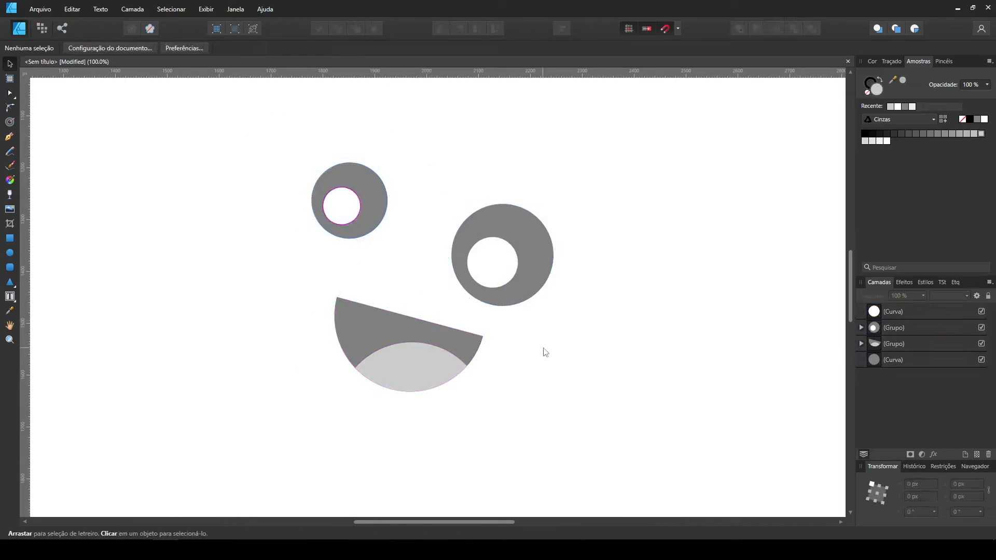
Adjust the mouth's placement and group the eyes and mouth into one face.
left_click_drag(457, 337, 458, 351)
left_click(568, 335)
key("ctrl+minus")
key("ctrl+minus")
left_click_drag(560, 402, 421, 290)
key("ctrl+g")
left_click_drag(612, 397, 258, 159)
key("ctrl+g")
left_click_drag(384, 226, 372, 192)
Draw a light grey upright rectangle about 992 × 1488 px and send it behind the face.
left_click(49, 305)
key("m")
left_click_drag(316, 128, 574, 513)
key("ctrl+shift+bracketleft")
key("ctrl+minus")
key("ctrl+minus")
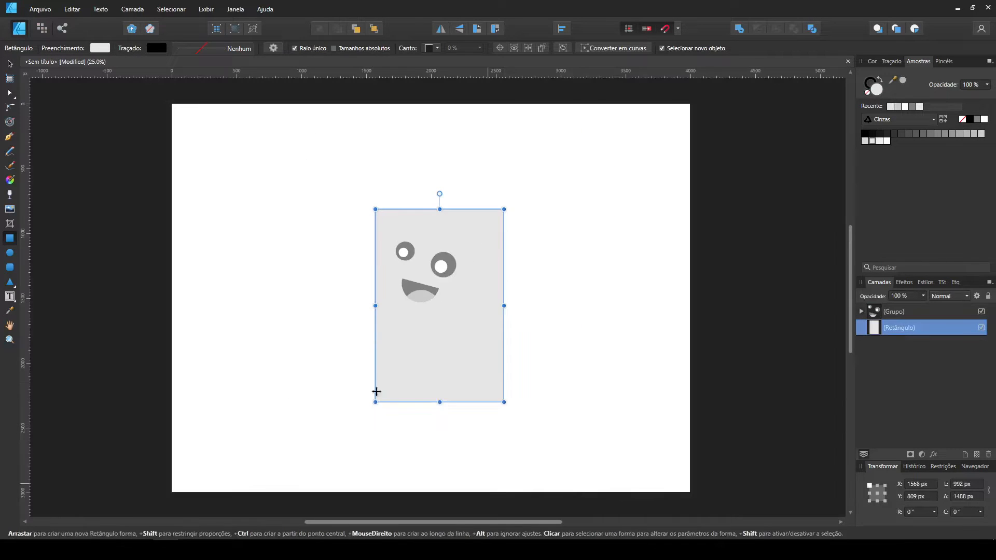
Narrow the body rectangle, overlap its lower right with a half-height copy and shorten both to about 1236 px overall height.
left_click(11, 66)
left_click_drag(503, 305, 482, 306)
mouse_move(457, 325)
left_mouse_down()
mouse_move(450, 321)
mouse_move(592, 354)
left_mouse_up()
left_click_drag(552, 206, 563, 301)
left_click_drag(558, 336, 484, 335)
left_click(380, 381, "shift")
left_click_drag(453, 399, 455, 366)
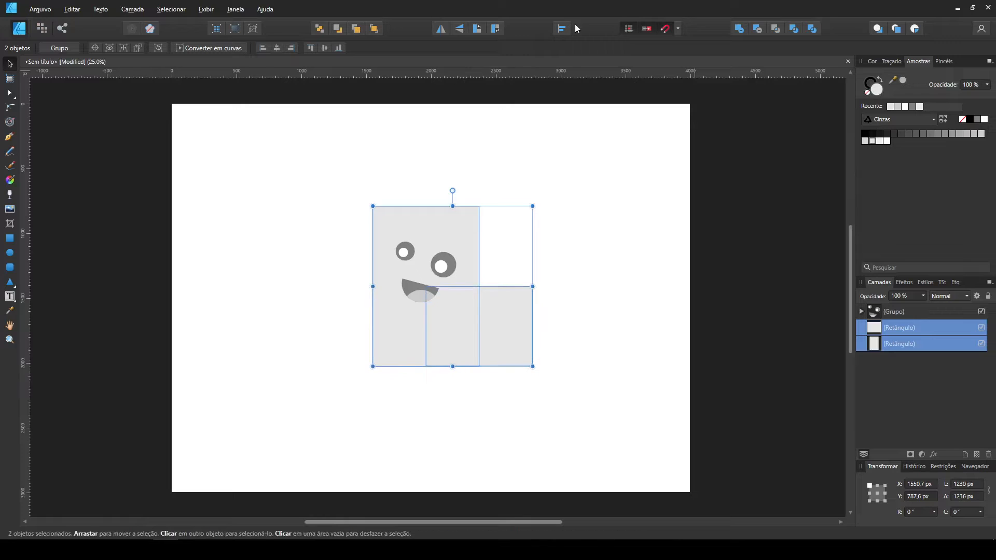
Bottom-align the two rectangles, widen the lower one to about 950 px and merge them into an L-shaped body.
left_click(562, 28)
left_click(596, 159)
left_click(508, 328)
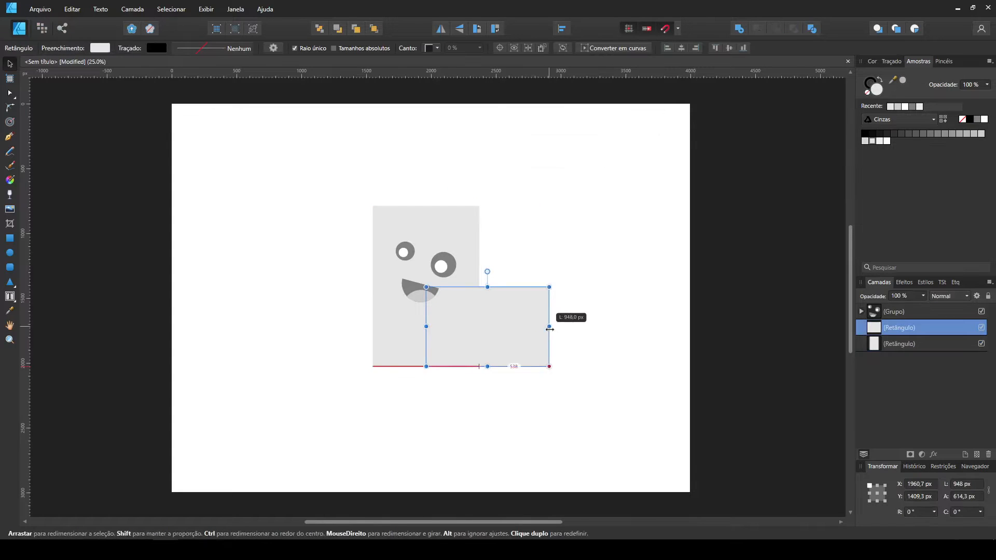
left_click(457, 249, "shift")
left_click(739, 28)
left_click(581, 156)
left_click(427, 230)
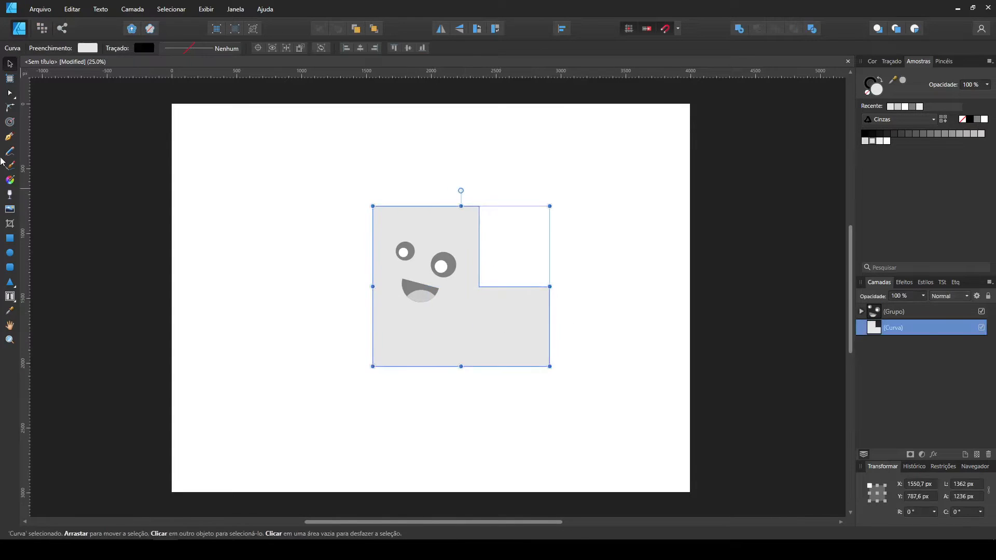
Round the body's two upper head corners fully and its bottom corners broadly, about 598 px at the lower left.
left_click(10, 108)
left_click_drag(479, 206, 436, 305)
left_click_drag(442, 383, 409, 348)
key("Delete")
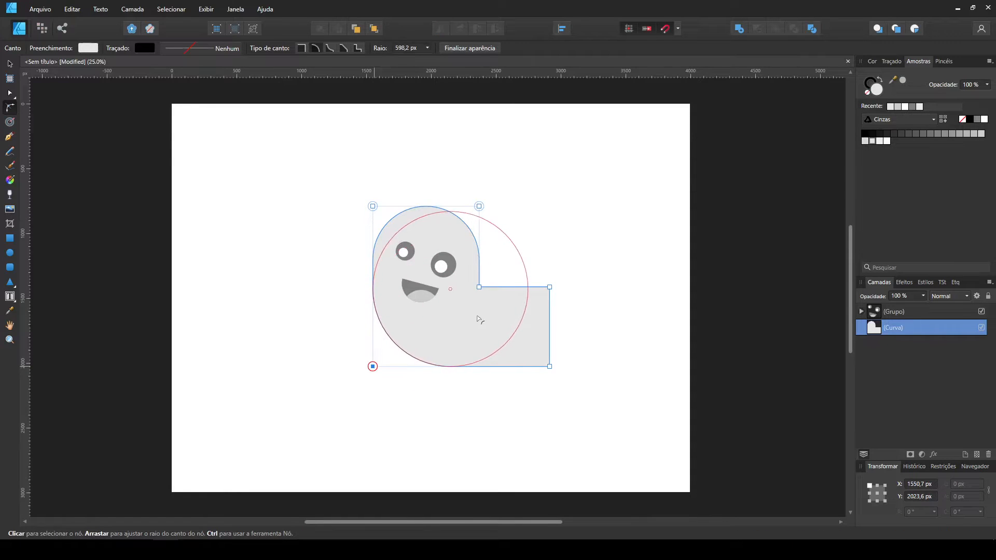
left_click_drag(479, 313, 466, 305)
left_click(586, 298)
Round the body's inner corner to about 109 px and slightly soften the right tip.
left_click(479, 287)
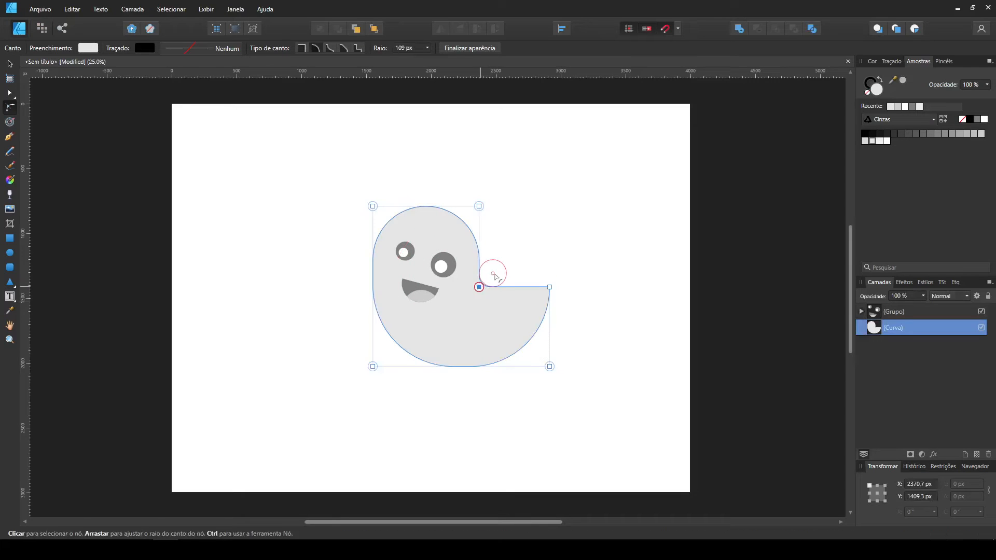
left_click(550, 287)
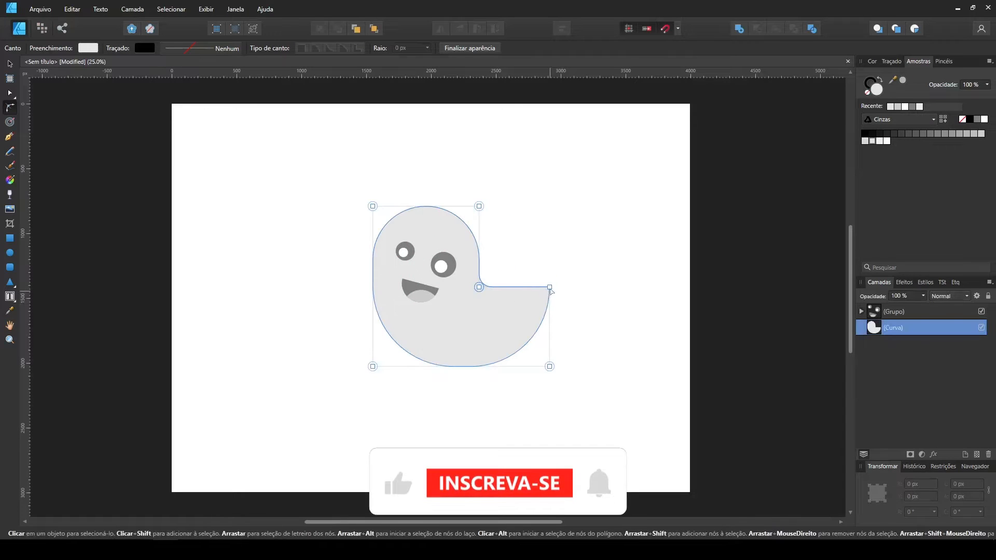
left_click_drag(547, 293, 546, 293)
left_click(637, 369)
Move the face group closer to the head's left edge and slightly higher.
key("ctrl+plus")
left_click(10, 63)
left_click_drag(192, 377, 556, 161)
left_click_drag(467, 247, 439, 239)
left_click(602, 217)
left_click_drag(603, 217, 573, 227)
left_click(462, 218)
Reshape the body by raising its bottom nodes slightly and extending its right-end nodes outward.
key("a")
left_click_drag(222, 418, 749, 472)
left_click_drag(638, 451, 638, 442)
left_click_drag(638, 291, 649, 291)
left_click(520, 244)
Shrink the face group to about 470 × 482 px and reposition it on the head.
key("v")
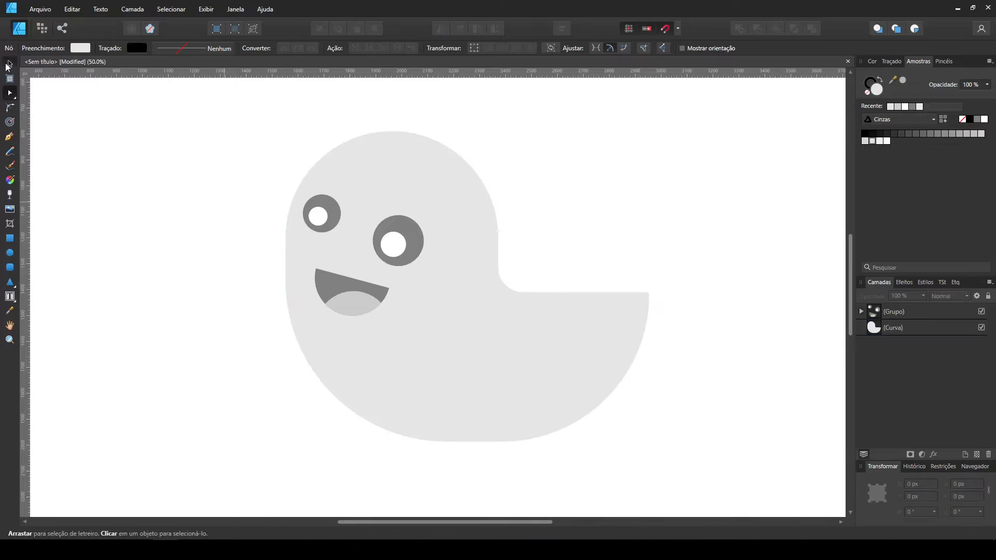
left_click(375, 215)
left_click_drag(363, 190, 365, 199)
left_click_drag(406, 263, 396, 253)
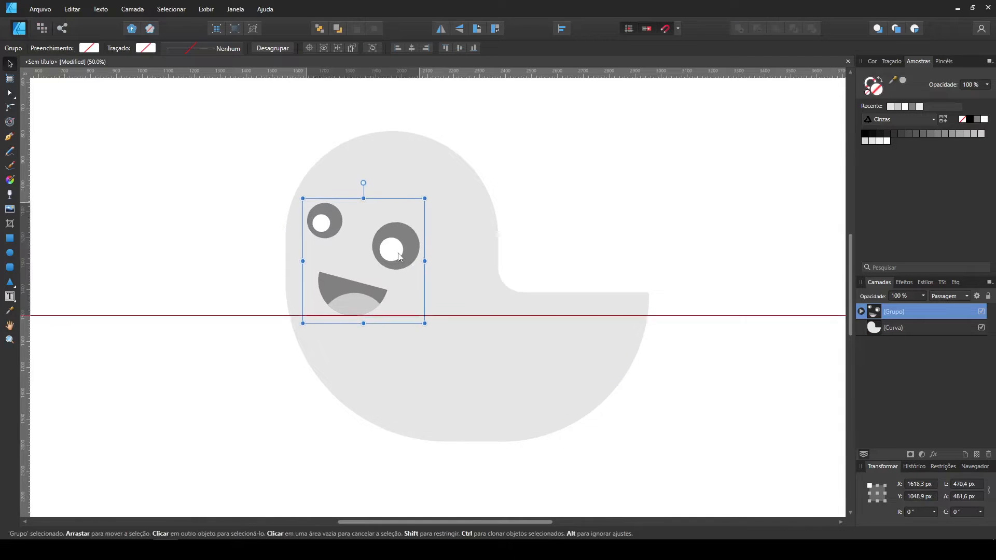
Place two duplicates of the body in the empty area to its left.
left_click(570, 243)
left_click_drag(582, 239, 646, 229)
left_click(614, 339)
left_click_drag(614, 339, 254, 348)
left_click_drag(458, 343, 646, 349)
left_click_drag(479, 360, 419, 372)
Enlarge the front body copy to about 1581 × 1351 px, offset down and left from the copy behind it.
mouse_move(502, 463)
left_mouse_down()
mouse_move(533, 489)
mouse_move(519, 494)
left_mouse_up()
key("ctrl+z")
left_click_drag(418, 405, 429, 401)
left_click_drag(518, 312, 530, 312)
left_click_drag(441, 343, 431, 338)
mouse_move(339, 331)
left_mouse_down()
mouse_move(323, 327)
mouse_move(334, 327)
left_mouse_up()
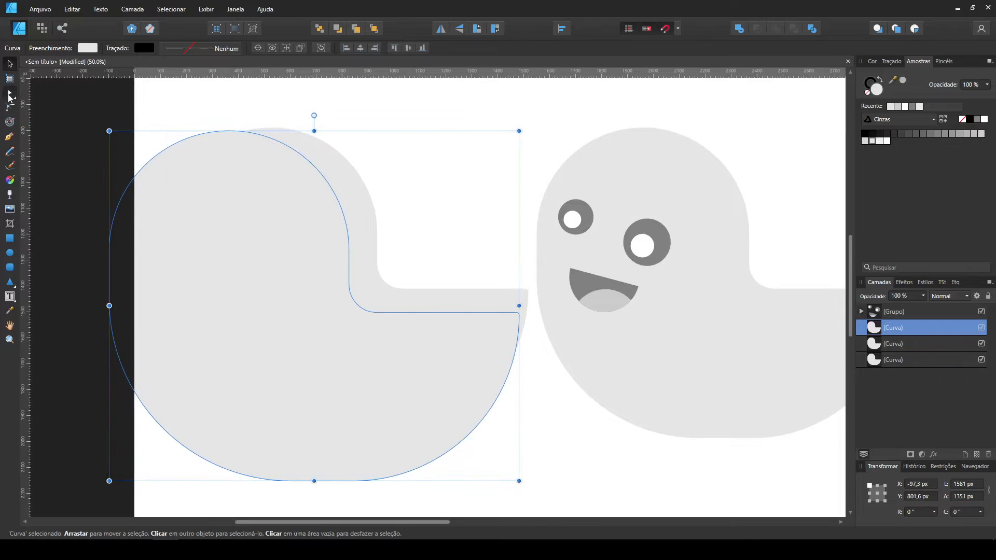
Shift the front copy's right-end nodes further right and subtract it from the copy behind to leave a shadow strip.
left_click(10, 93)
left_click_drag(417, 240, 547, 508)
key("shift+Right")
key("shift+Right")
key("shift+Right")
key("shift+Right")
left_click(10, 64)
left_click(358, 193, "shift")
left_click(757, 29)
Fit the shadow strip along the body's back edge and fill it with a slightly darker grey.
left_click_drag(463, 191, 794, 191)
left_click_drag(784, 182, 438, 173)
left_click_drag(348, 193, 387, 194)
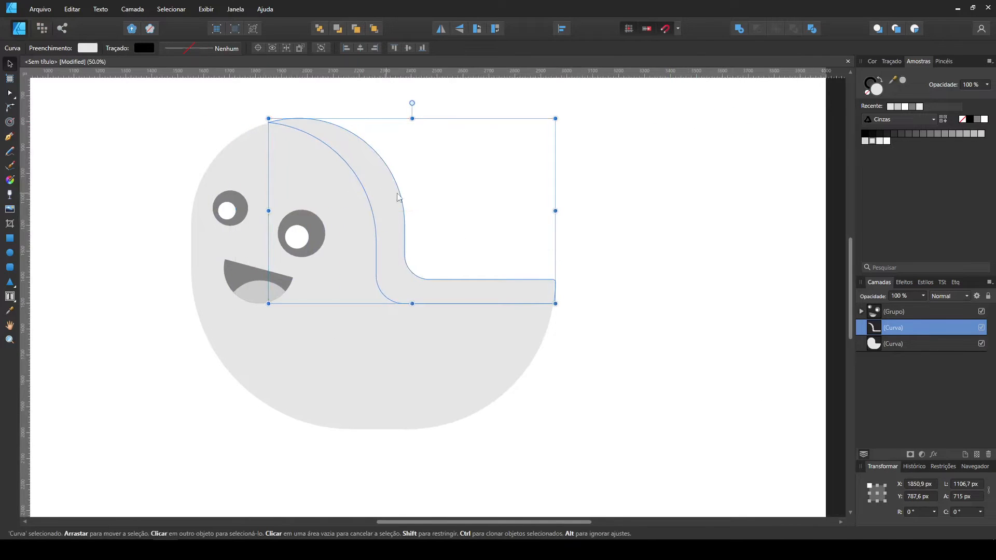
left_click(867, 141)
left_click(694, 251)
Draw a slightly darker grey tail rectangle about 888 × 255 px behind the body's lower right.
left_click(492, 292)
left_click(565, 363)
left_click_drag(583, 366, 669, 379)
left_click(9, 238)
left_click_drag(404, 376, 670, 442)
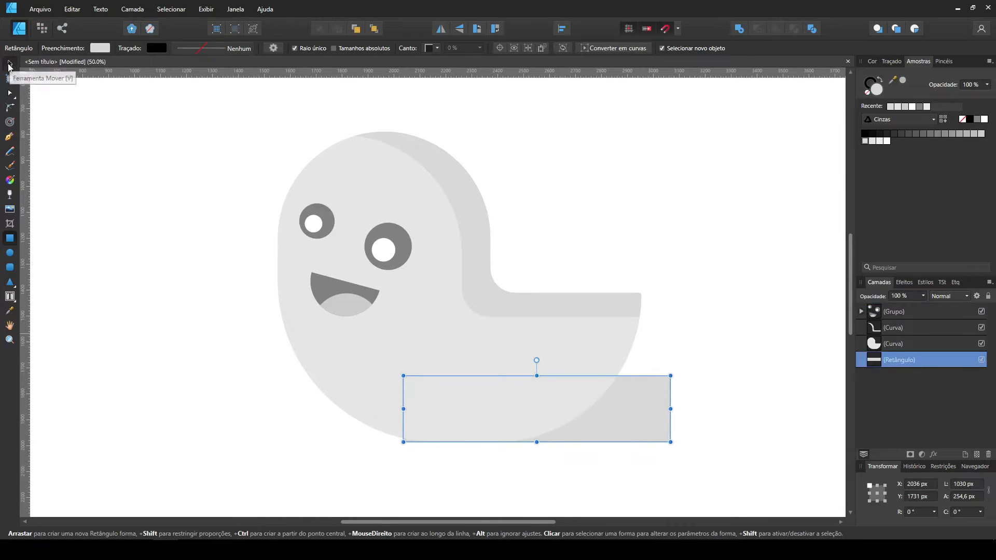
left_click(9, 64)
left_click_drag(430, 408, 440, 409)
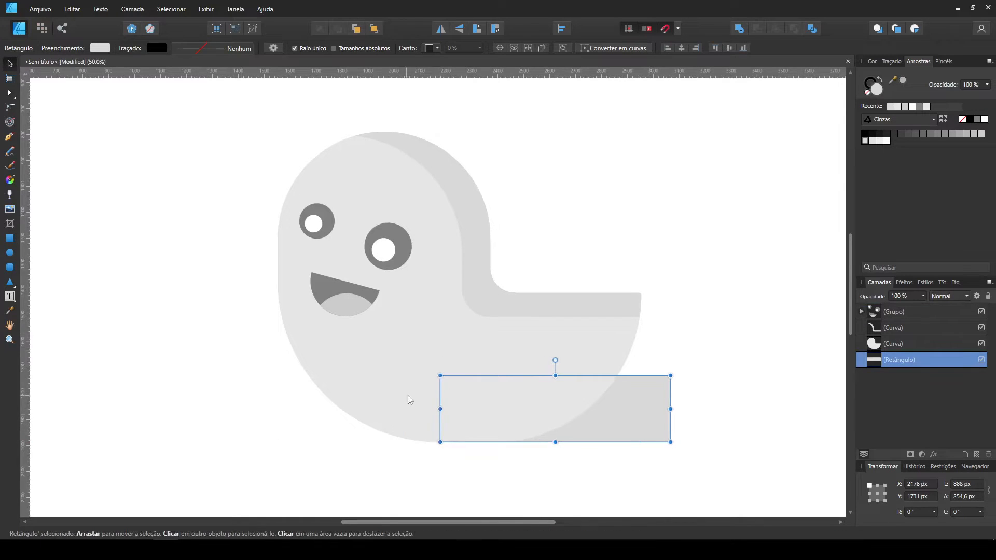
Convert the tail rectangle to curves and round its lower-right corner to 254.6 px.
left_click(617, 47)
key("c")
left_click_drag(670, 441, 673, 381)
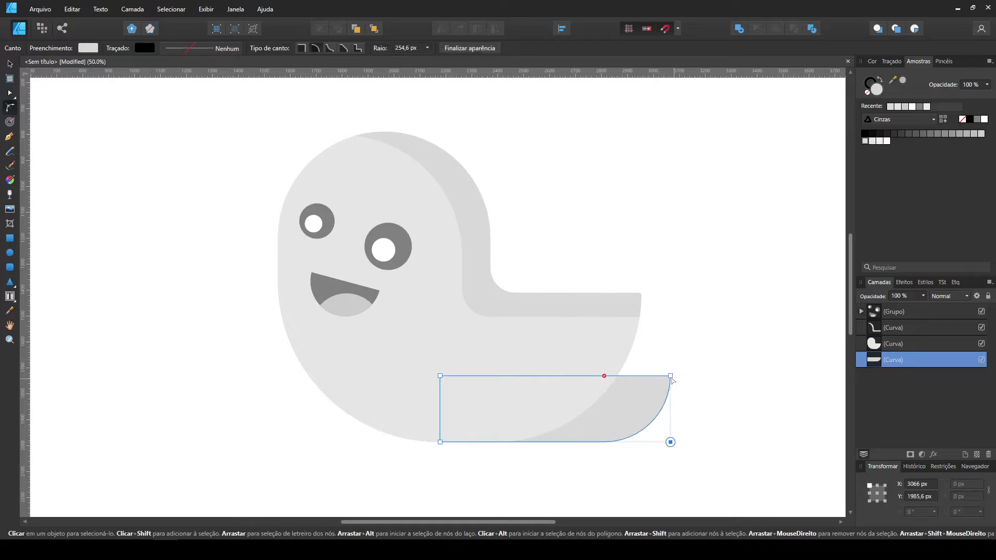
key("v")
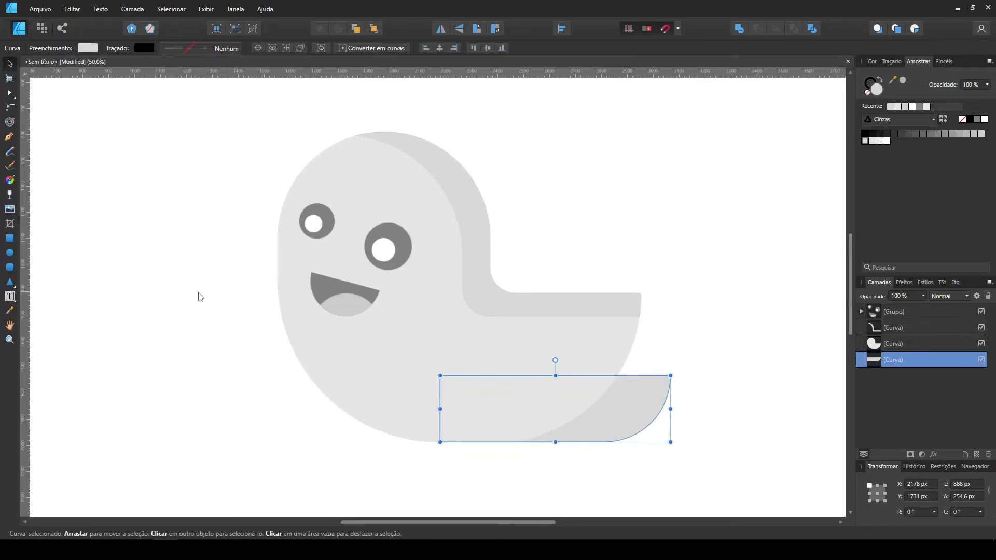
left_click_drag(292, 324, 349, 290)
left_click(686, 459)
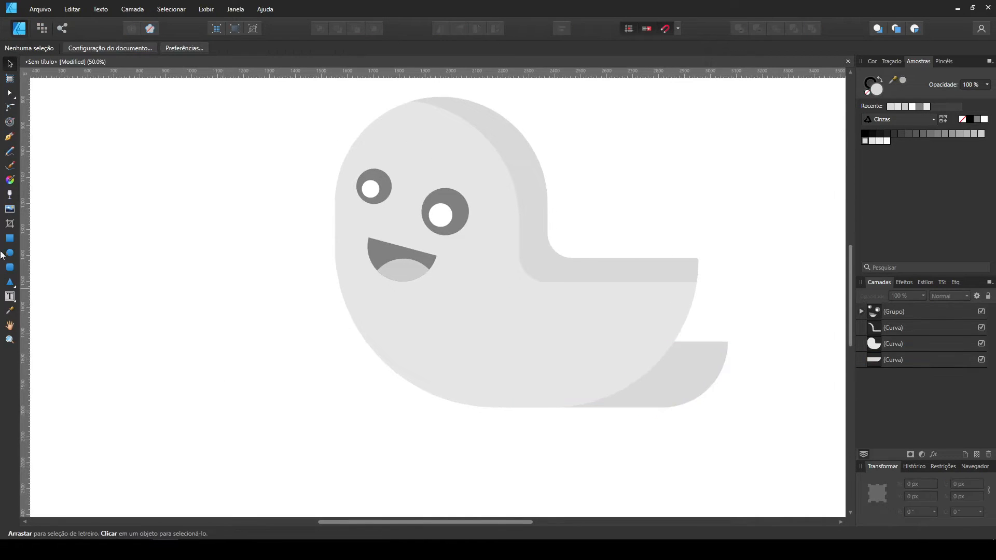
Draw an arm rectangle about 616 × 243 px at the body's lower left and round all its corners fully.
left_click(9, 238)
left_click_drag(231, 310, 391, 374)
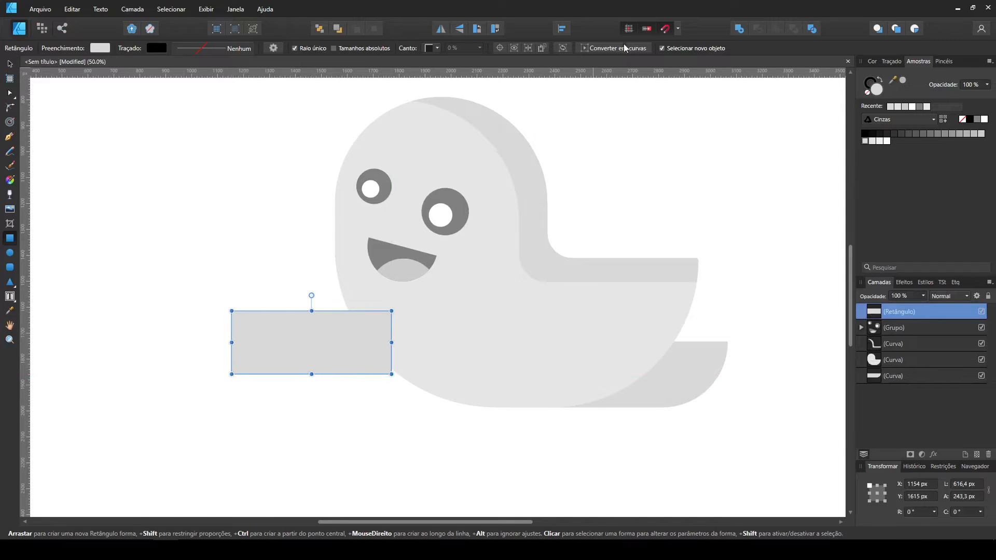
left_click(8, 109)
left_click_drag(203, 288, 460, 400)
left_click_drag(391, 374, 322, 321)
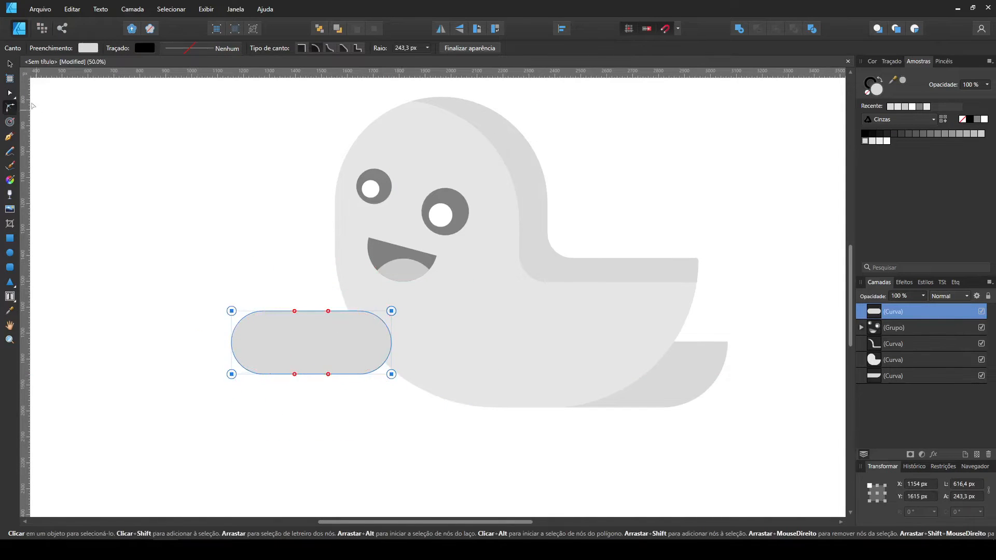
Lengthen the arm to about 678 px and merge it with a small diagonal copy forming a thumb.
left_click(10, 64)
left_click_drag(231, 342, 215, 342)
left_click_drag(281, 348, 202, 241)
left_click_drag(217, 200, 229, 298)
left_click_drag(171, 258, 266, 319)
left_click(314, 332, "shift")
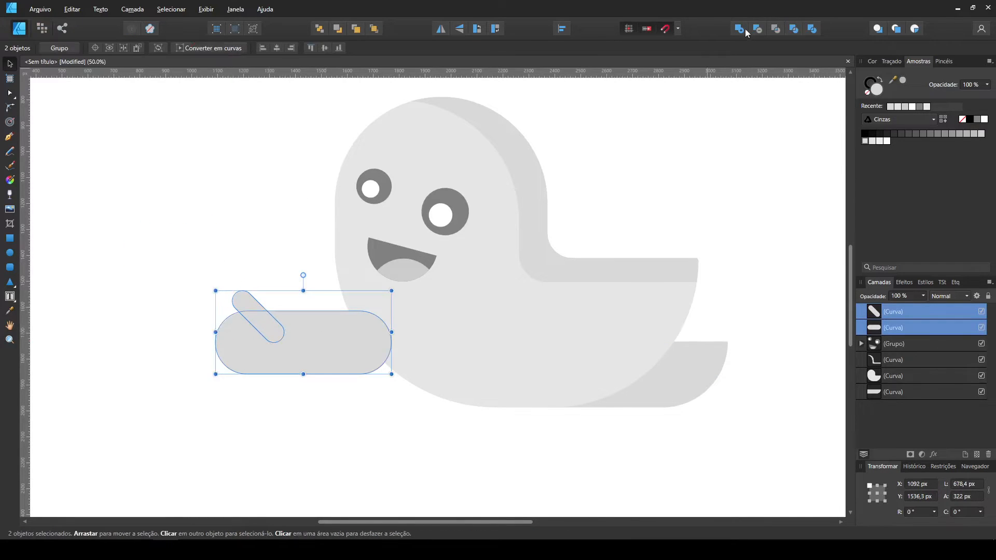
left_click(739, 29)
Send the arm behind the body, place it beside the face and tilt its hand end upward.
left_click_drag(340, 352, 340, 245)
key("ctrl+shift+bracketleft")
left_click_drag(273, 246, 303, 283)
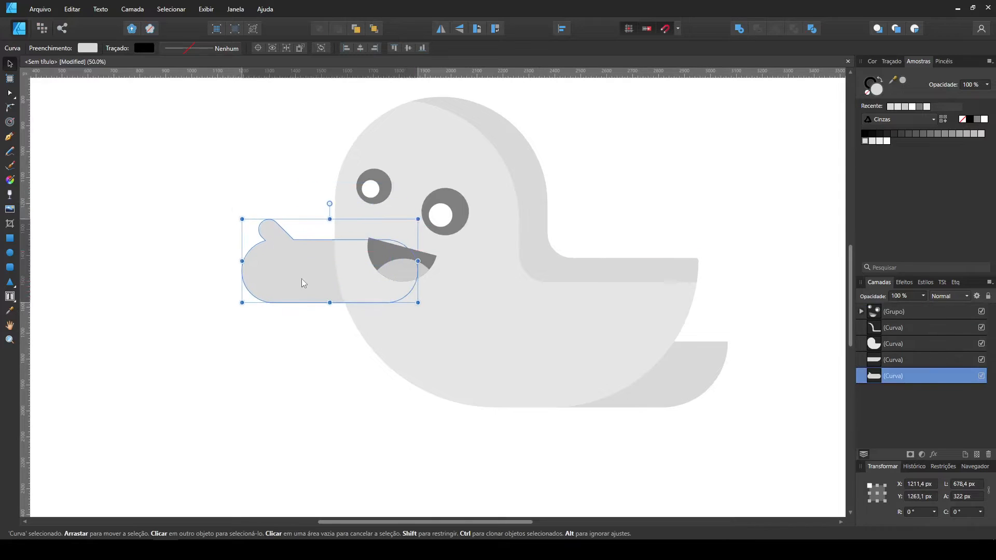
left_click_drag(427, 218, 435, 243)
left_click_drag(300, 265, 303, 256)
Place a duplicate arm in front of the lower body, tilt its hand end downward and fill it with very light grey.
left_click_drag(292, 256, 323, 354)
key("ctrl+shift+bracketright")
left_click_drag(483, 340, 461, 286)
left_click_drag(418, 332, 432, 301)
left_click(882, 141)
left_click(694, 161)
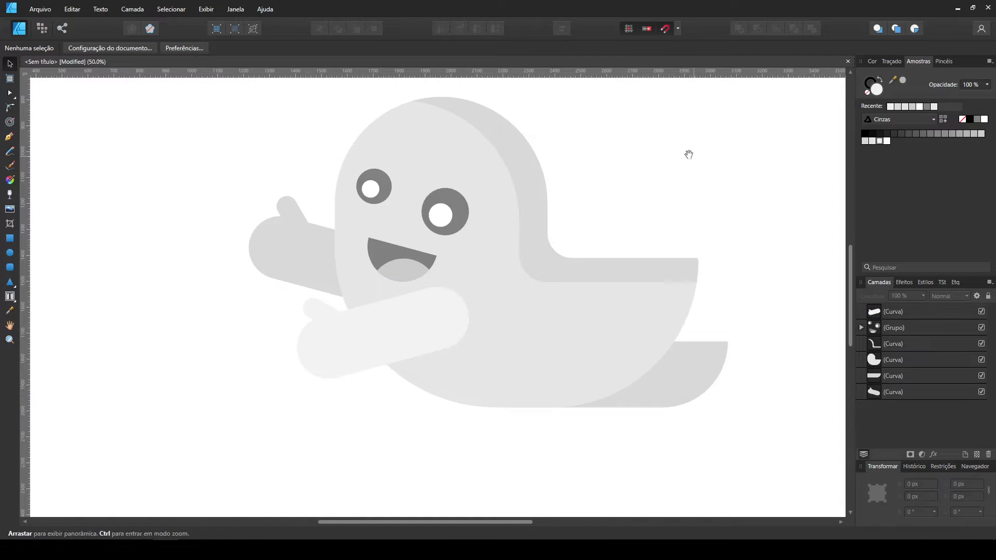
Draw a wide, thin mid-grey rectangle to the right of the head and round its corners into a pill-shaped bar.
key("ctrl+0")
key("ctrl+plus")
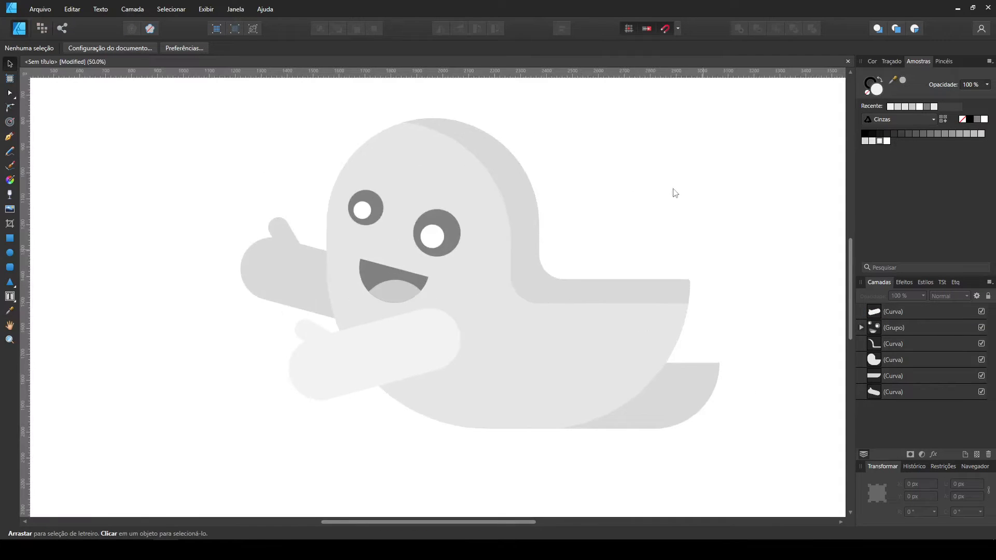
left_click_drag(557, 195, 507, 223)
left_click(10, 239)
mouse_move(454, 197)
left_mouse_down()
mouse_move(529, 240)
mouse_move(643, 232)
left_mouse_up()
key("c")
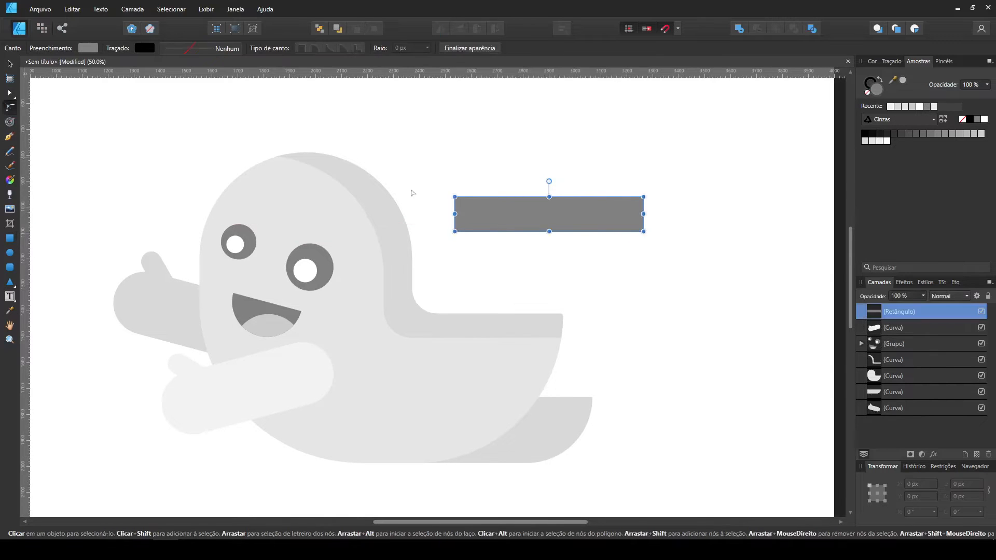
left_click_drag(429, 179, 683, 264)
mouse_move(644, 232)
left_mouse_down()
mouse_move(606, 208)
mouse_move(599, 249)
left_mouse_up()
Add a light grey triangle about 646 × 530 px rising from the pill-shaped bar and send it to the back.
left_click(10, 65)
left_click(10, 282)
left_click_drag(490, 93, 653, 231)
key("v")
left_click_drag(602, 188, 580, 207)
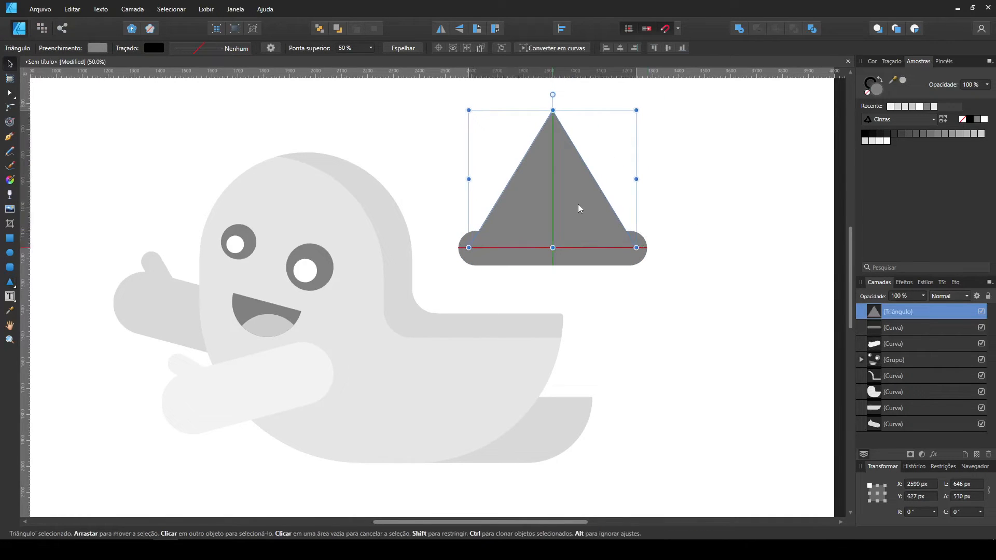
left_click(913, 107)
key("ctrl+shift+bracketleft")
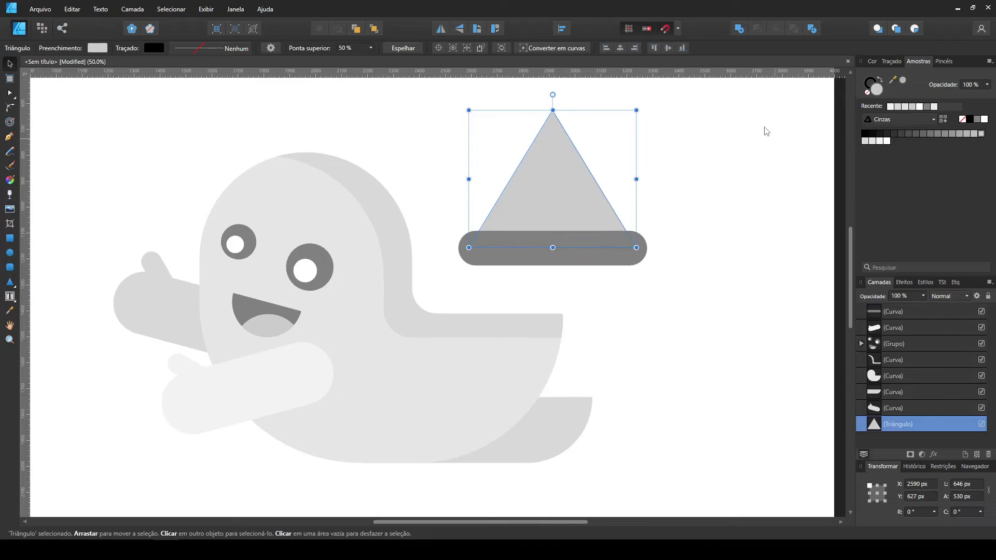
Fill the hat triangle with dark grey and round off its tip.
left_click(923, 135)
key("c")
left_click(553, 111)
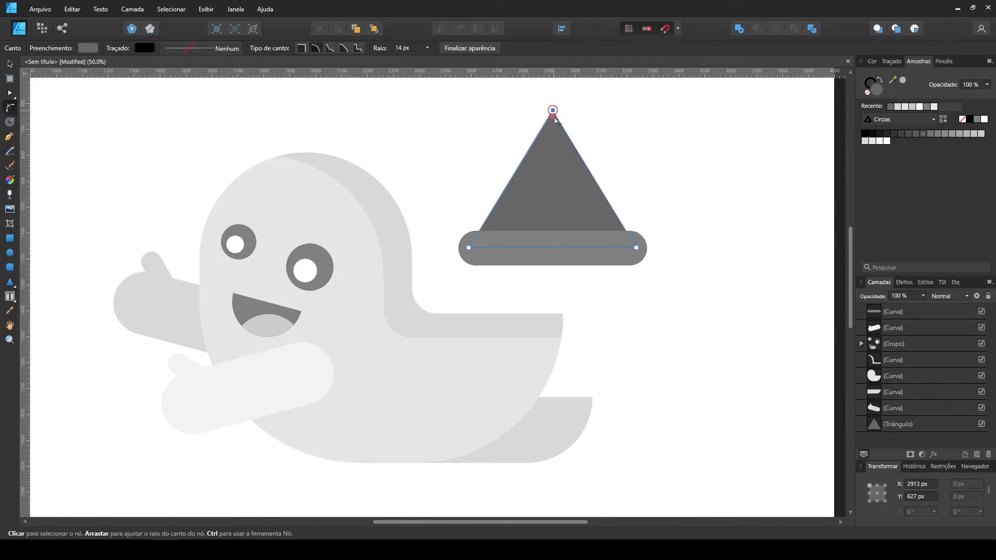
left_click_drag(555, 139, 555, 139)
Add a light grey square about 214 × 218 px over the hat band as the buckle and round its corners.
key("m")
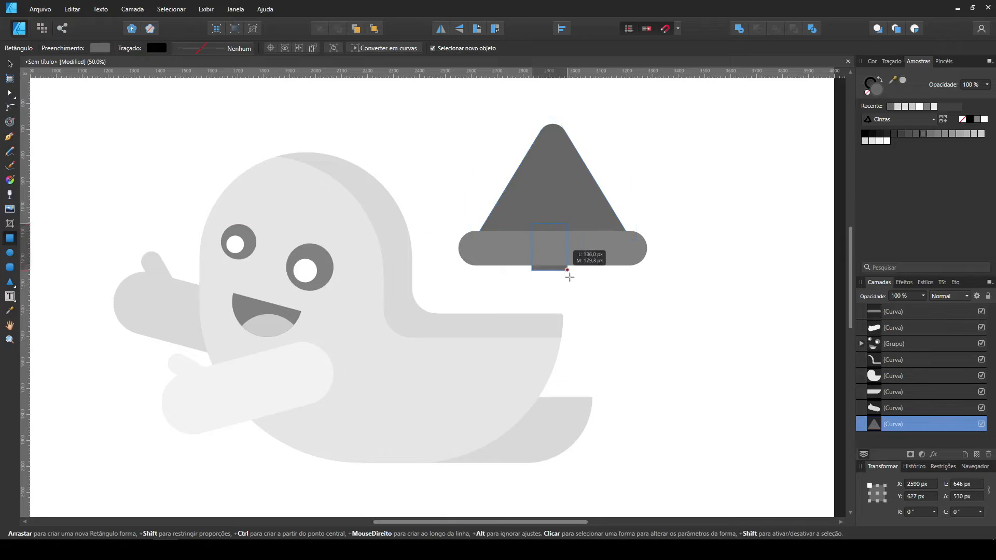
left_click_drag(570, 277, 587, 280)
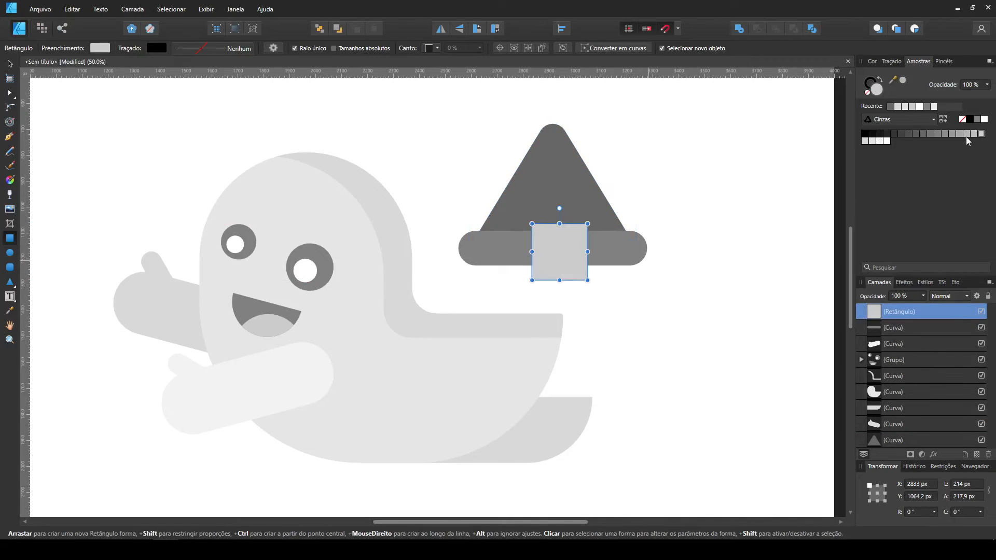
left_click(600, 54)
left_click(9, 107)
left_click_drag(501, 209, 595, 291)
left_click_drag(587, 280, 560, 245)
Fit a smaller, less rounded copy of the buckle, about 107 × 109 px, in its centre and fill it with the band's mid-grey.
left_click(9, 65)
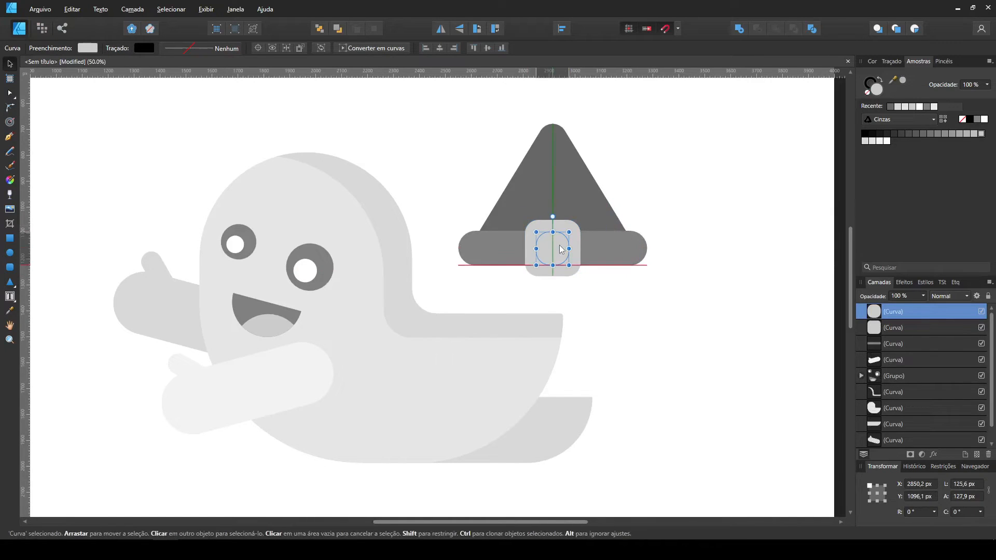
left_click(9, 108)
left_click_drag(604, 295, 529, 226)
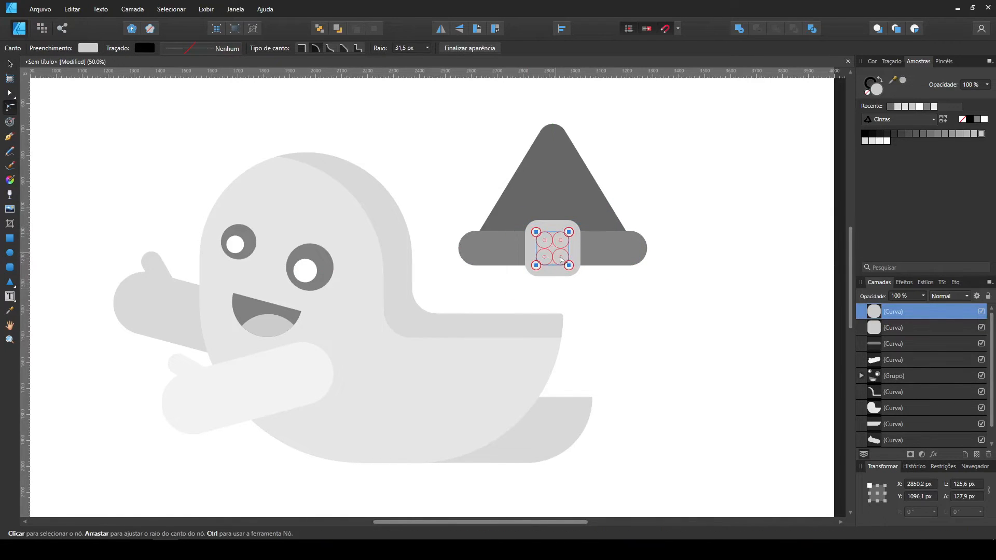
left_click(9, 65)
key("ctrl+plus")
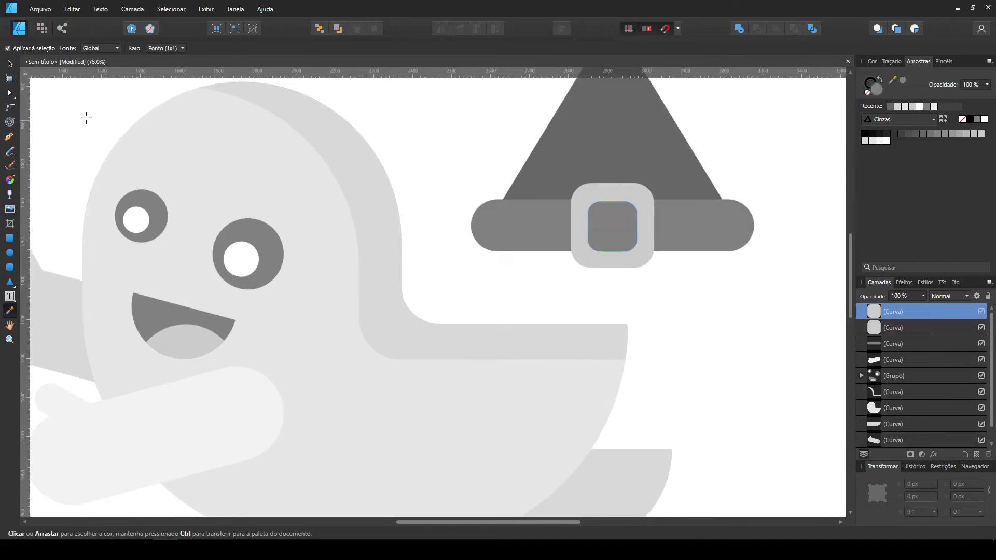
left_click_drag(644, 226, 606, 287)
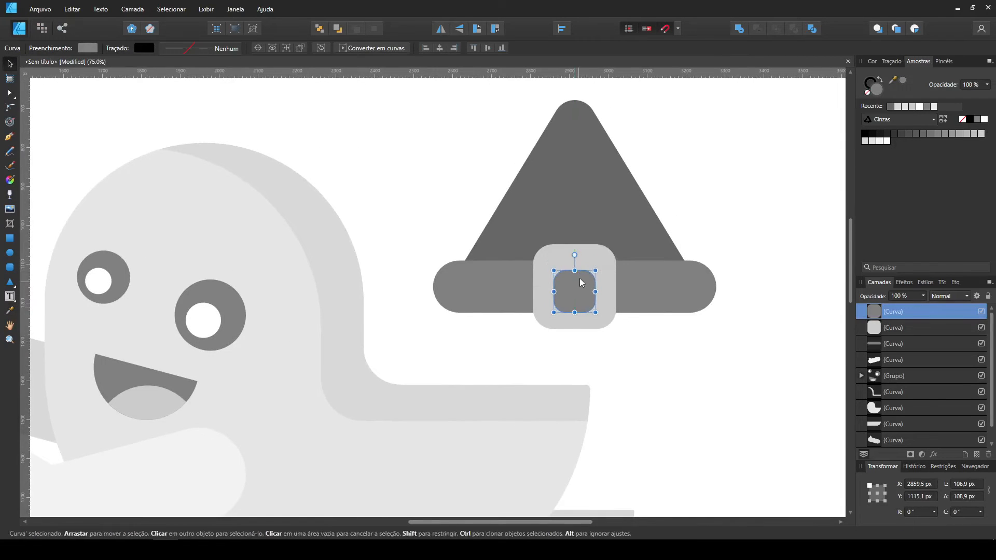
left_click(648, 338)
Move the complete hat onto the ghost's head, tilt it to -30° and bring it in front of the other shapes.
key("ctrl+minus")
key("ctrl+minus")
left_click_drag(472, 246, 564, 256)
left_click(564, 257)
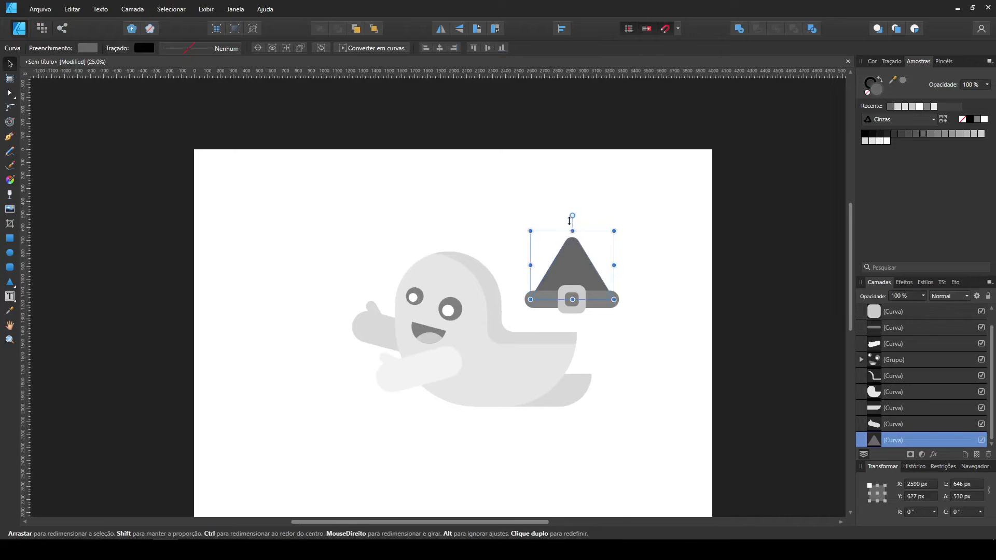
left_click_drag(656, 317, 505, 218)
left_click_drag(629, 223, 510, 230)
key("ctrl+shift+]")
key("ctrl+plus")
left_click(682, 298)
left_click(506, 246)
left_click(514, 236, "shift")
left_click(512, 237)
key("ctrl+z")
left_click(511, 245, "shift")
left_click(706, 242)
Draw a flat light grey ellipse beneath the ghost as its ground shadow.
key("ctrl+0")
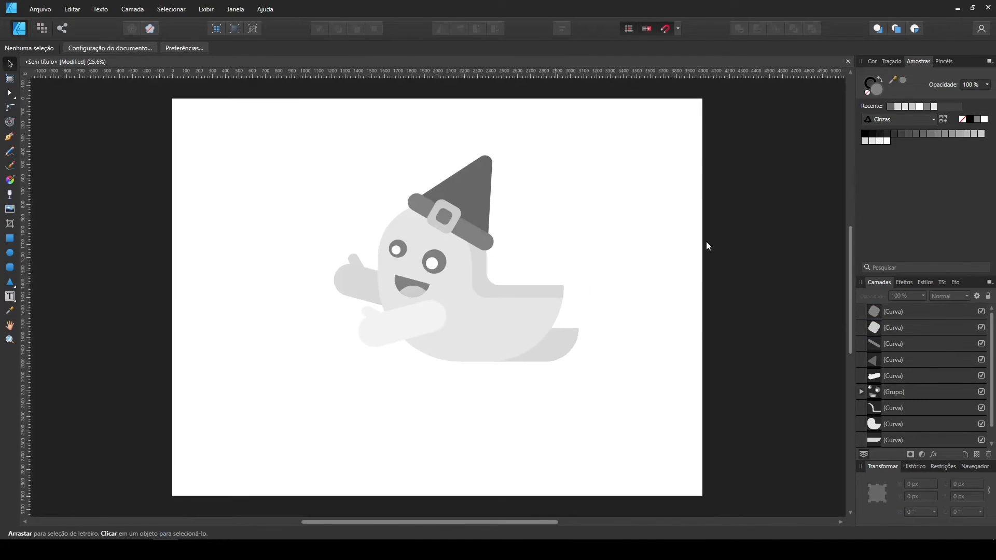
left_click(9, 253)
mouse_move(389, 399)
left_mouse_down()
mouse_move(496, 425)
mouse_move(494, 412)
mouse_move(482, 438)
left_mouse_up()
key("v")
left_click_drag(625, 463, 630, 439)
Enlarge the ghost above its shadow, then scale the whole drawing to about 1913 × 2144 px and lower it on the page.
left_click(223, 51)
left_click_drag(466, 234, 447, 222)
left_click(663, 223)
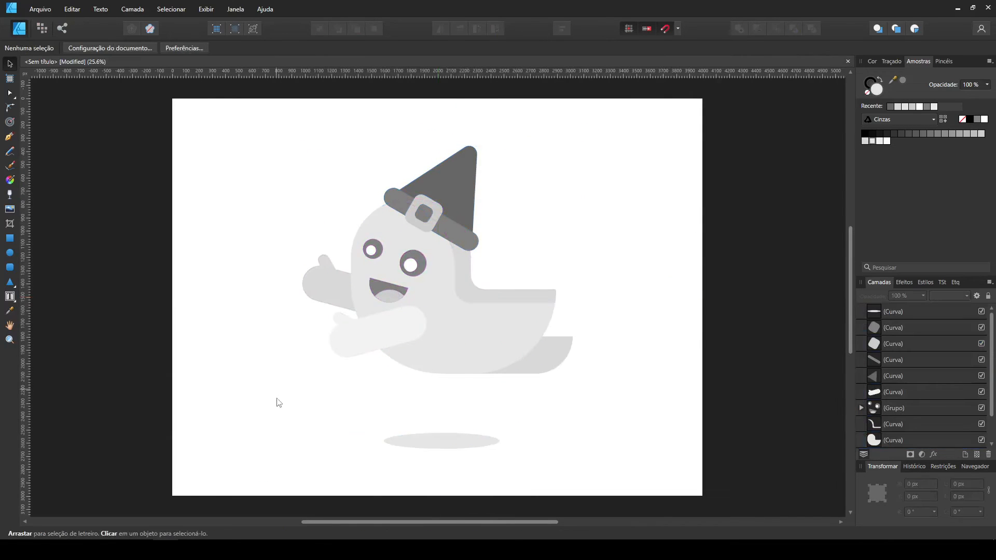
left_click_drag(631, 483, 210, 136)
left_click_drag(437, 146, 439, 165)
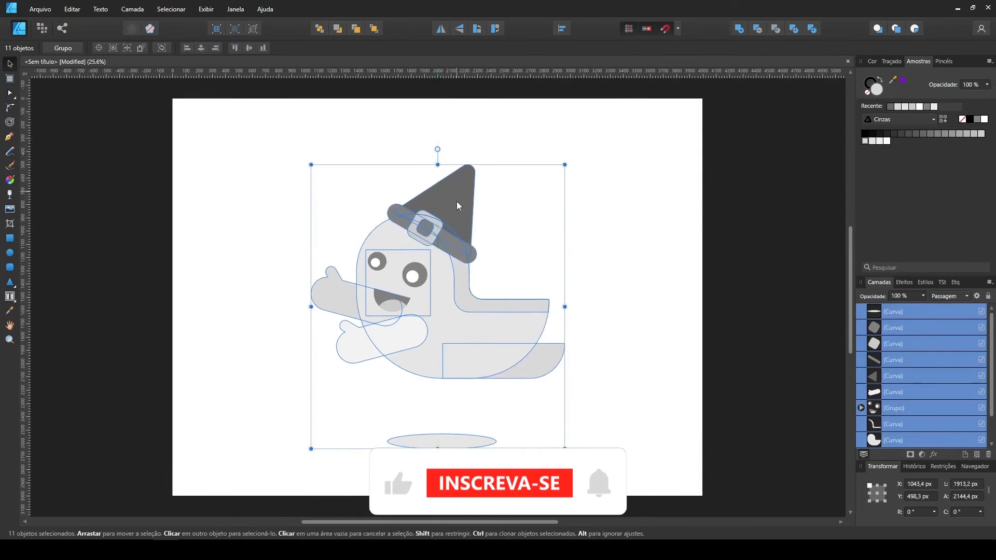
left_click_drag(456, 201, 457, 214)
Paste the row of colour palette circles above the ghost.
left_click(616, 155)
right_click(617, 159)
left_click(624, 167)
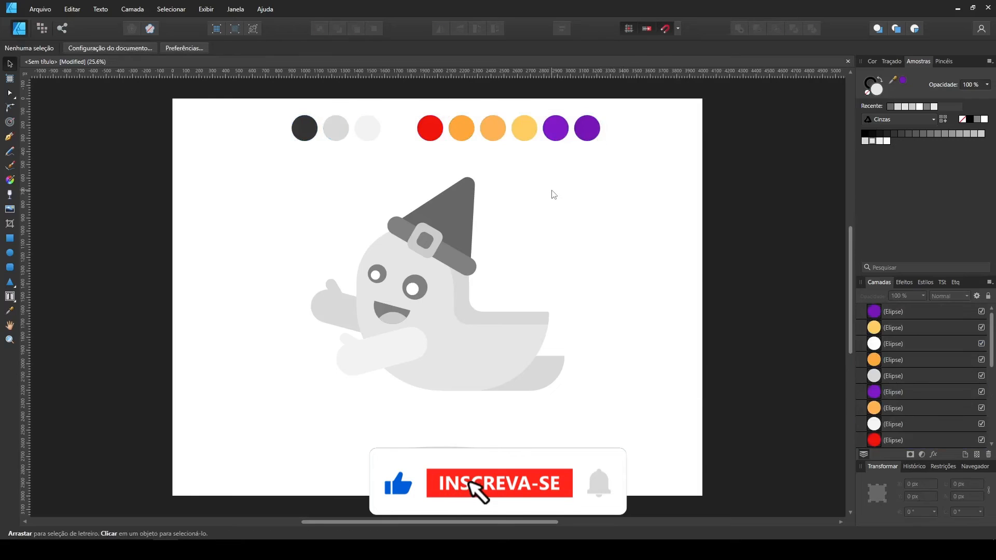
Cover the whole page with a background rectangle, send it to the back and fill it with the palette's lighter orange.
key("m")
left_click_drag(173, 100, 701, 495)
key("ctrl+shift+bracketleft")
key("i")
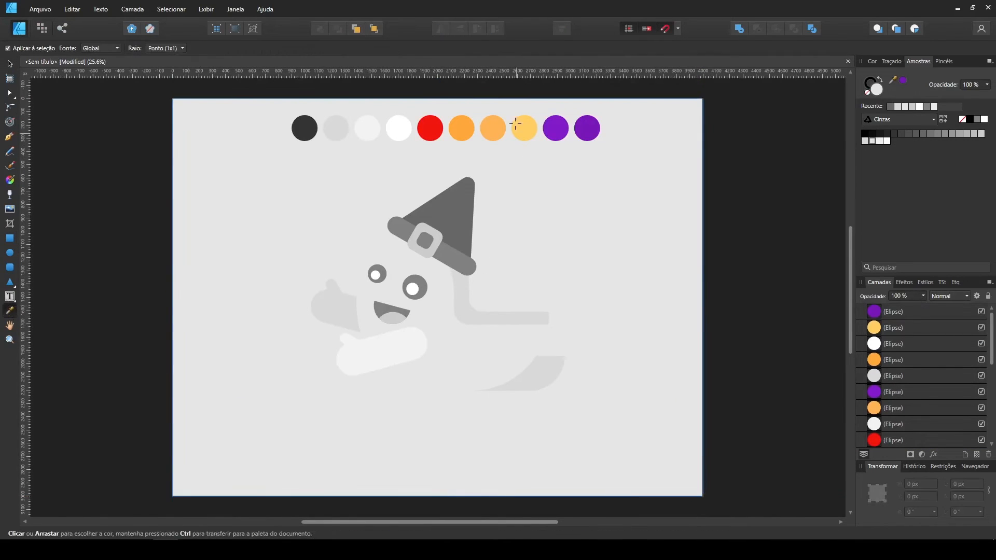
left_click(488, 131)
Fill the ground shadow ellipse with the palette's stronger orange.
key("v")
left_click(450, 454)
key("i")
left_click(9, 64)
Fill the hat buckle's frame with the palette's yellow.
left_click(426, 240)
left_click(145, 231)
left_click(437, 238)
left_click(9, 311)
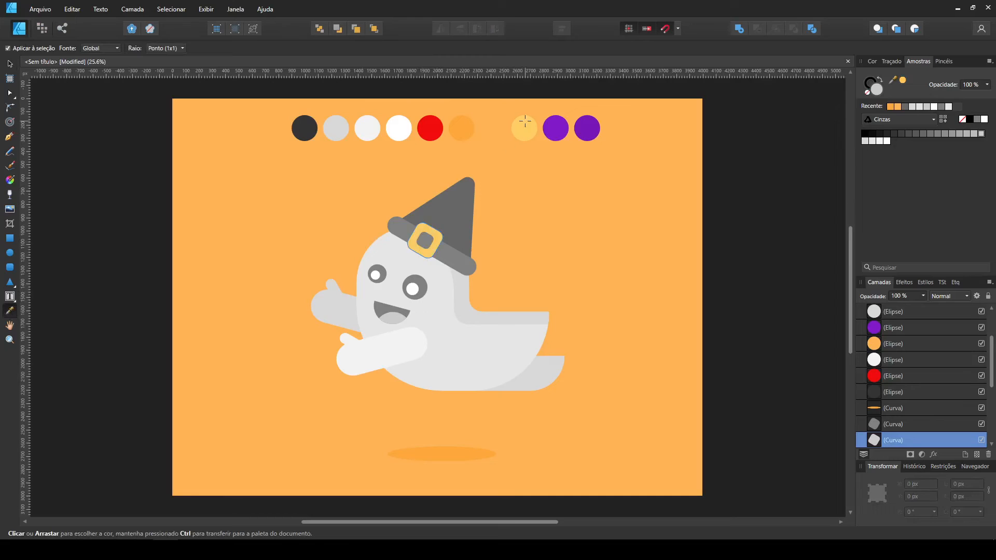
key("v")
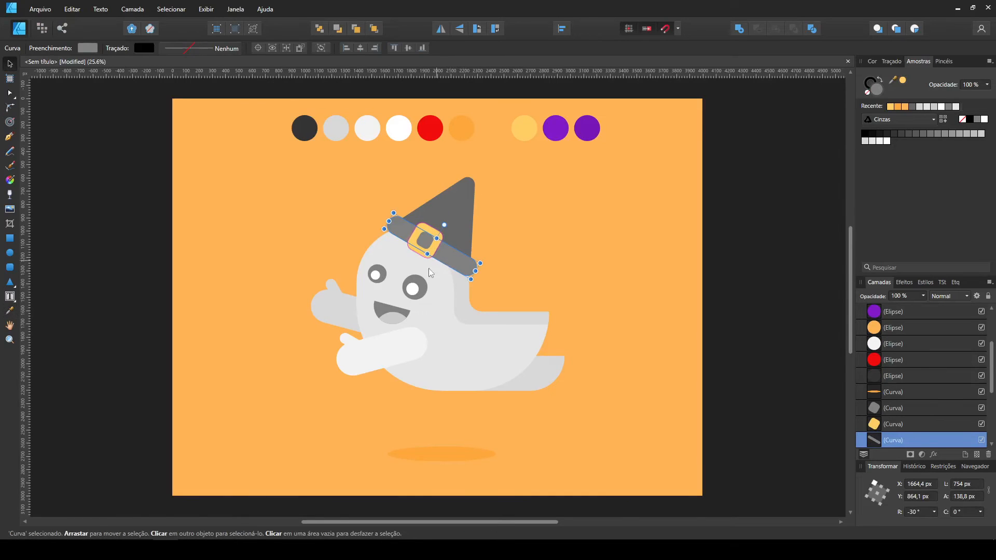
Ungroup the face and fill both outer eyes, the mouth and the hat band with the palette's dark grey.
left_click(424, 283, "shift")
left_click(133, 9)
left_click(150, 40)
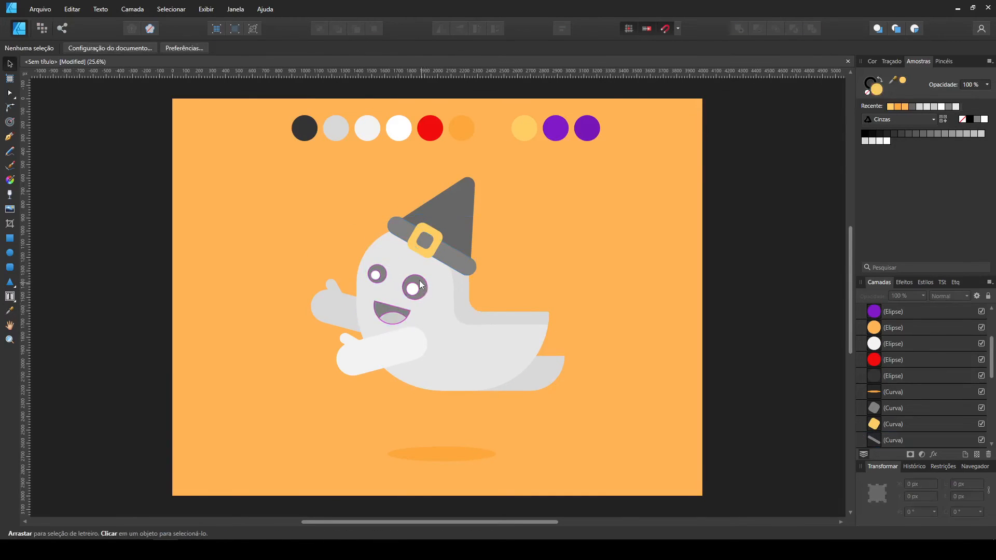
left_click(422, 285)
left_click(382, 272, "shift")
left_click(455, 255, "shift")
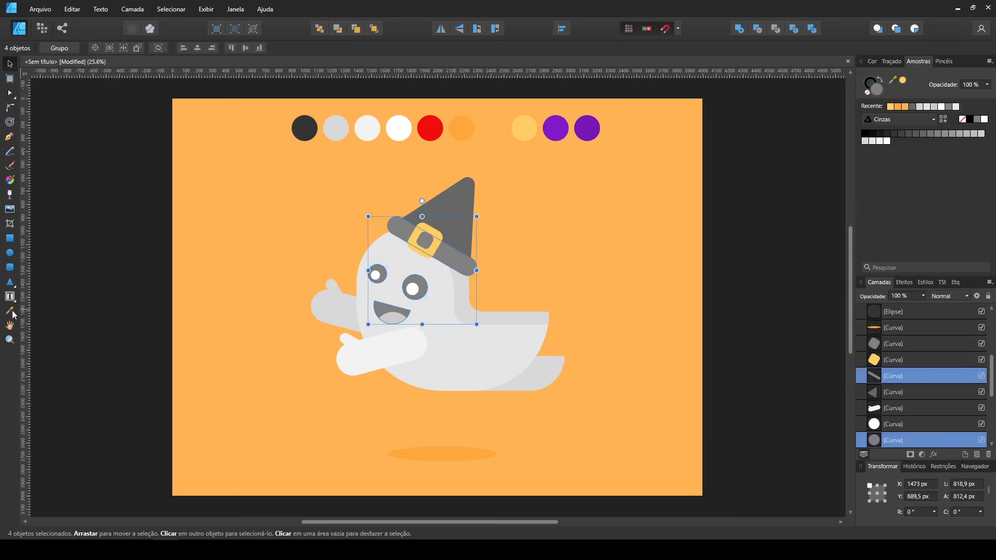
key("i")
left_click(9, 62)
Fill the ghost's main body with the palette's white.
left_click(461, 347)
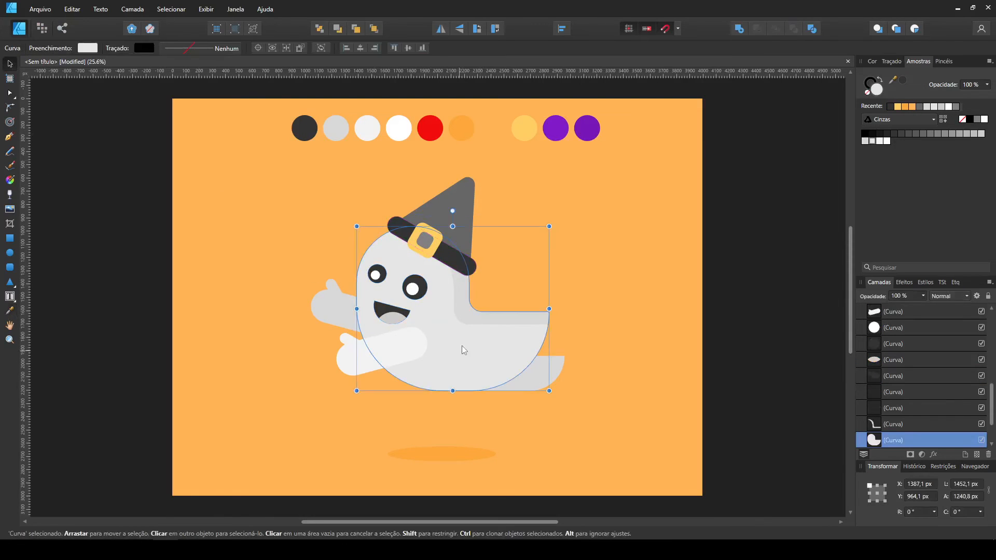
left_click(9, 310)
left_click(398, 129)
left_click(10, 65)
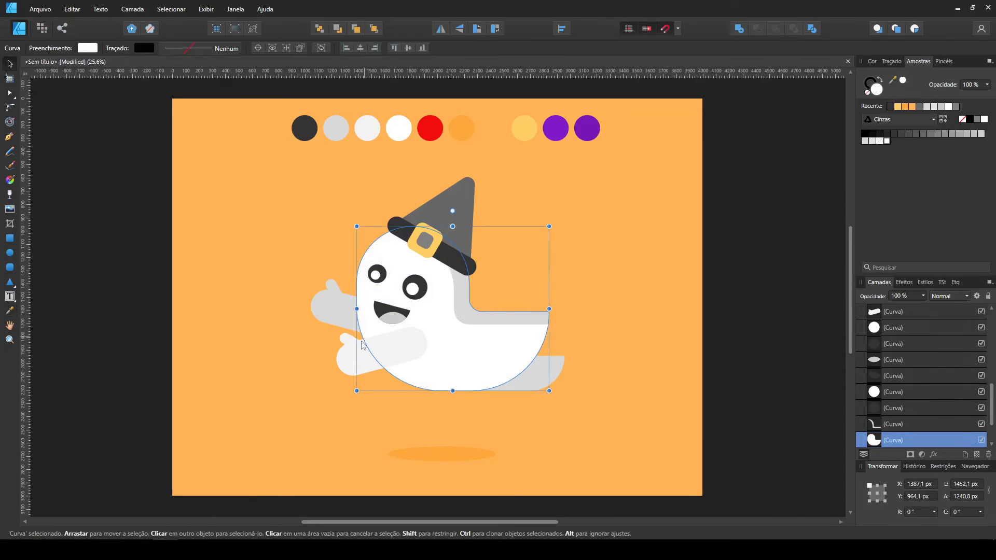
Fill the front arm and the shading strip along the ghost's back with the palette's very light grey.
left_click(345, 367)
left_click(499, 318, "shift")
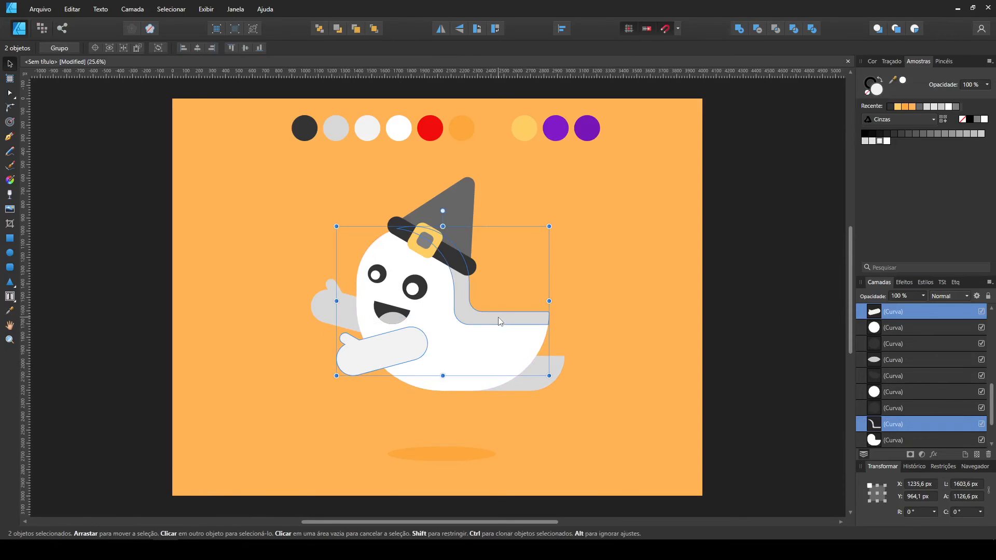
left_click(10, 311)
left_click(10, 64)
Fill the rear arm and the tail piece with the palette's light grey.
left_click(336, 301)
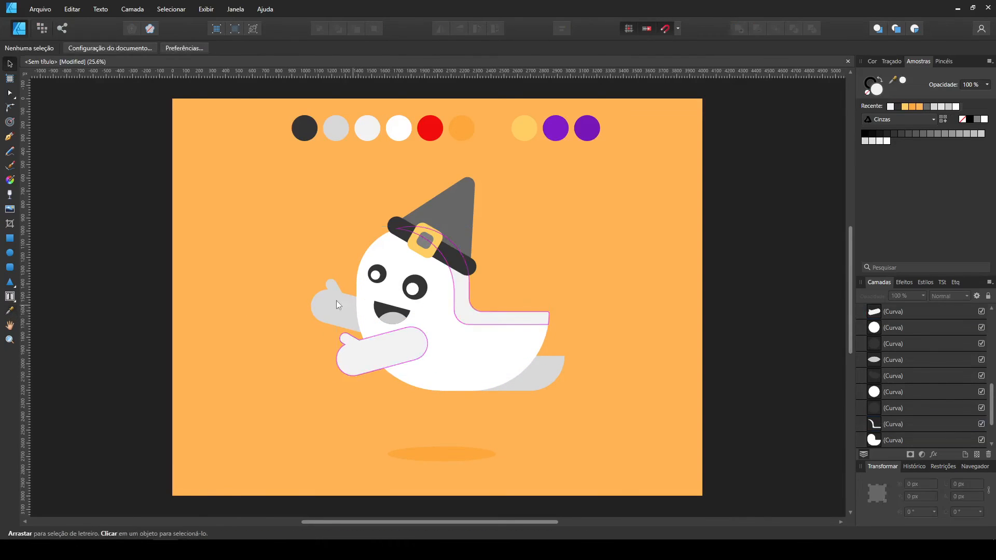
left_click(495, 371, "shift")
left_click(10, 311)
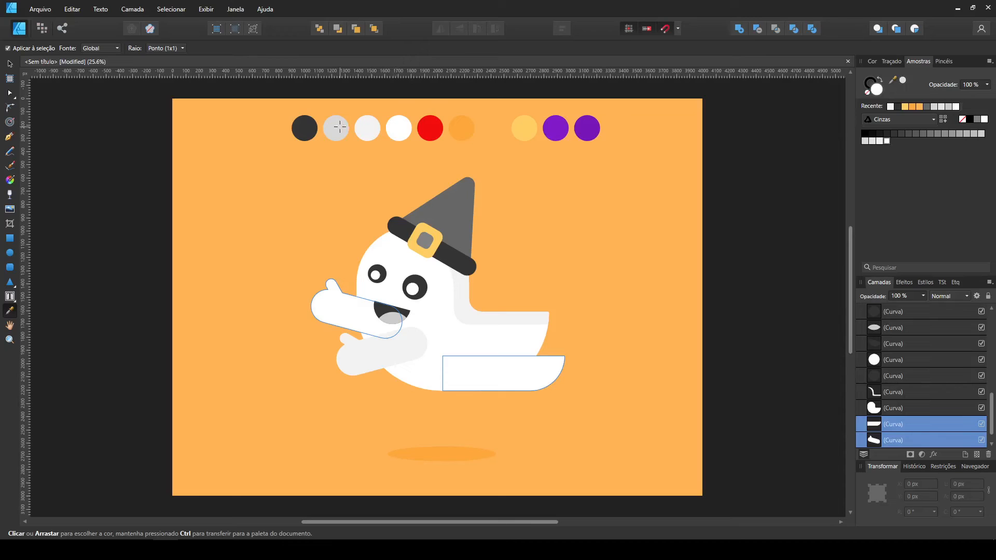
left_click(10, 64)
Fill the hat cone with the palette's darker purple and the buckle's centre with its dark grey.
left_click(443, 191)
left_click(9, 311)
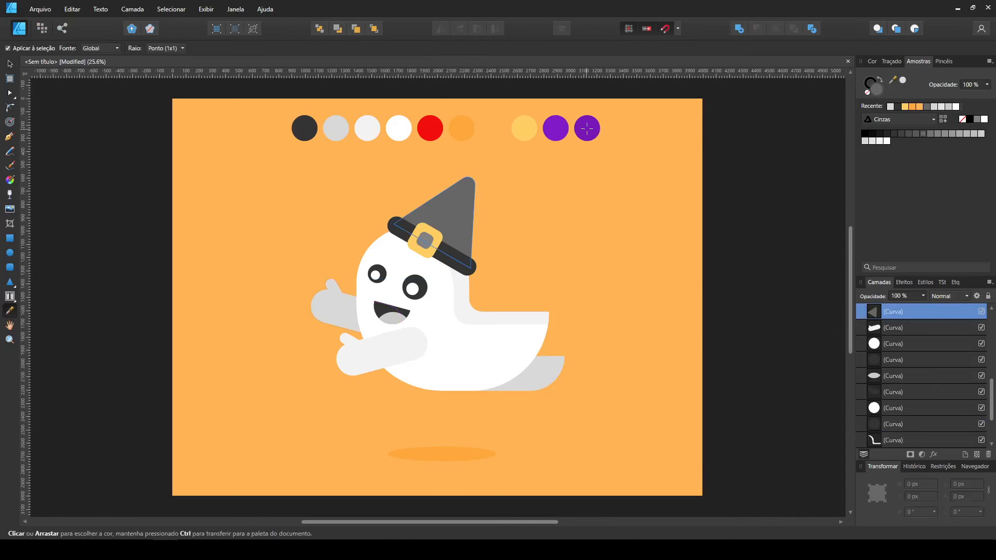
left_click(556, 128)
left_click(10, 64)
key("i")
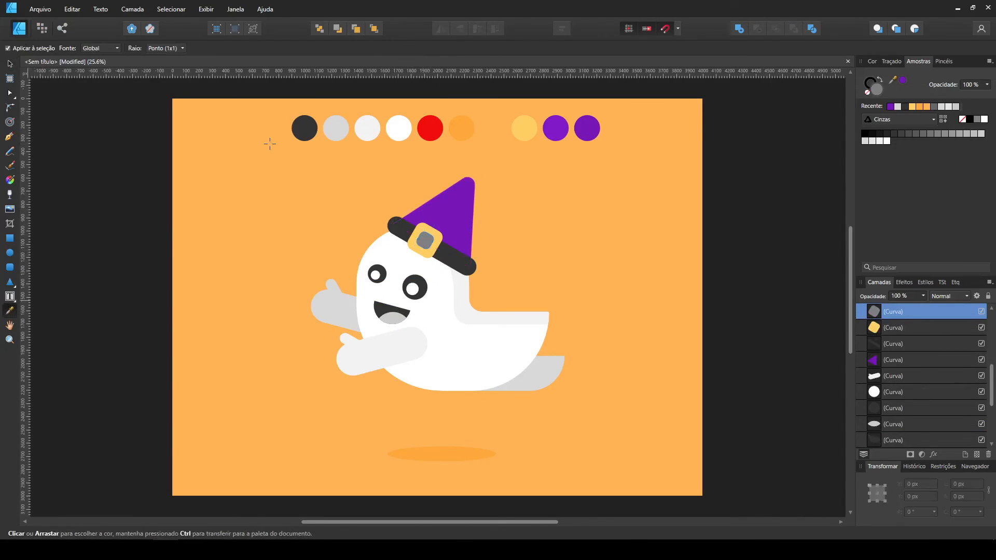
key("v")
Cut a shading strip about 208 × 688 px from offset copies of the hat cone by subtracting one from the other.
left_click(456, 208)
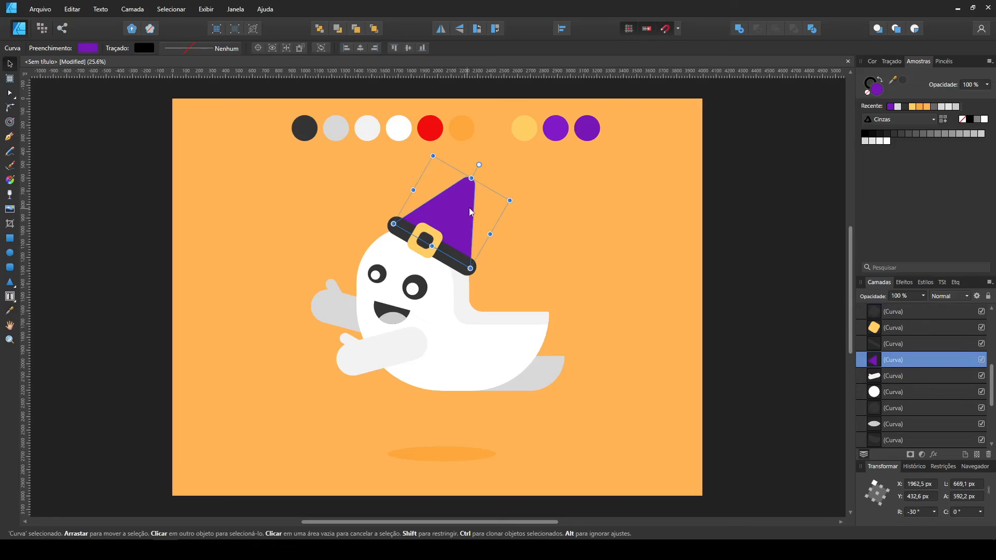
left_click_drag(441, 217, 594, 214)
left_click(465, 214, "shift")
left_click(757, 29)
left_click(442, 212)
key("Delete")
left_click(9, 310)
key("v")
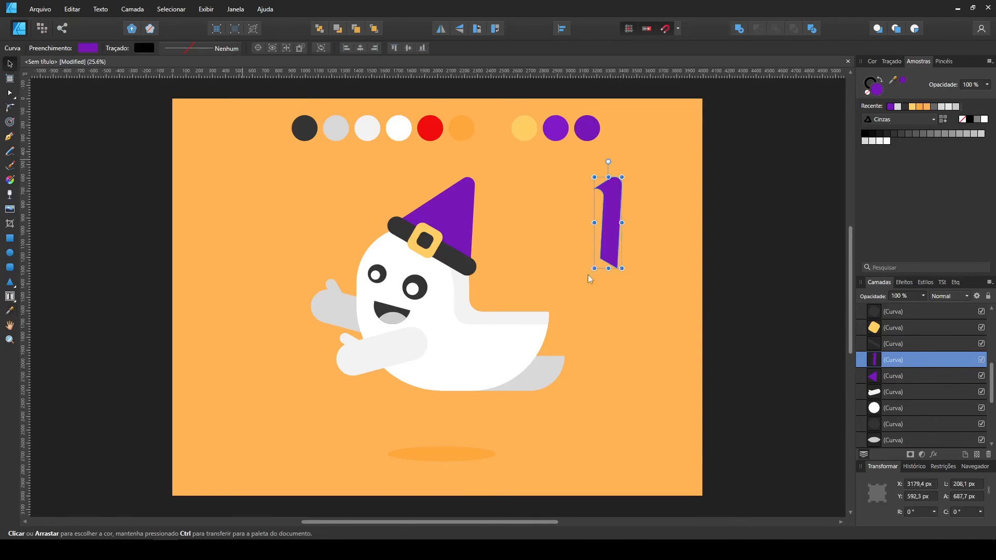
Lay the shading strip along the hat cone's right edge and fill the cone beneath it with the lighter purple.
left_click(459, 239)
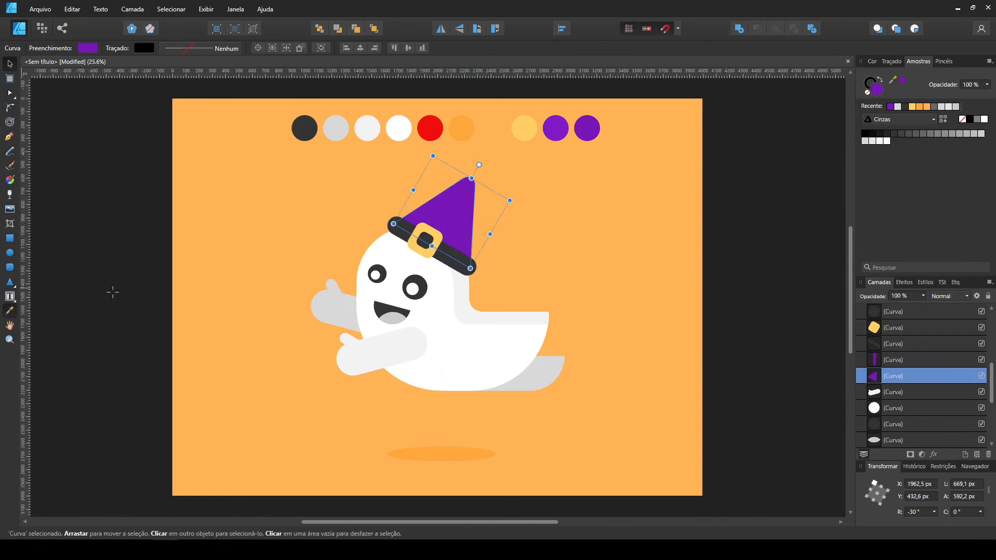
left_click(9, 310)
left_click(556, 124)
left_click(10, 64)
Lengthen the hat band at both ends and delete the row of palette circles.
left_click(457, 260)
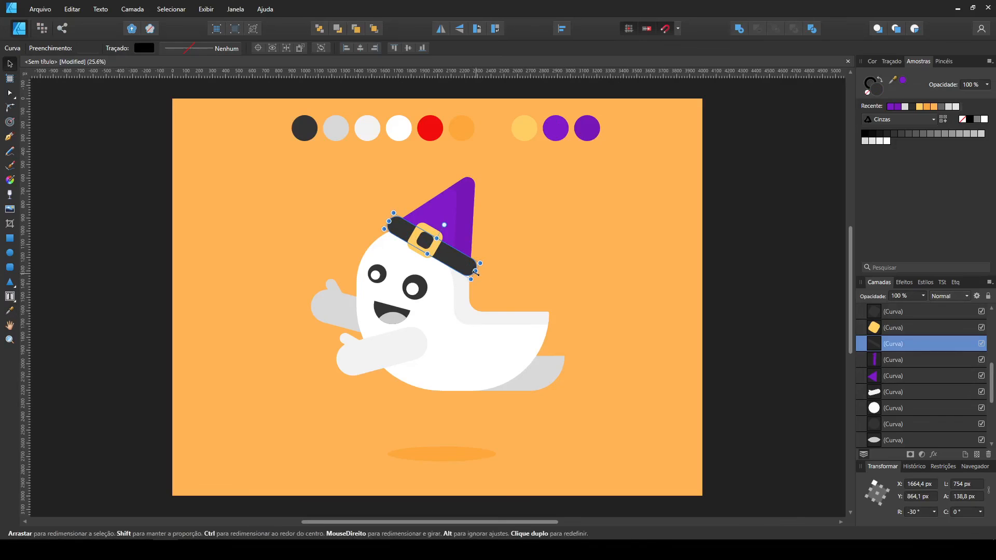
left_click(752, 289)
left_click_drag(768, 155, 234, 79)
key("Delete")
Scale the ghost and its shadow together to about 2151 × 2410 px and recentre them on the page.
left_click_drag(758, 488, 254, 328)
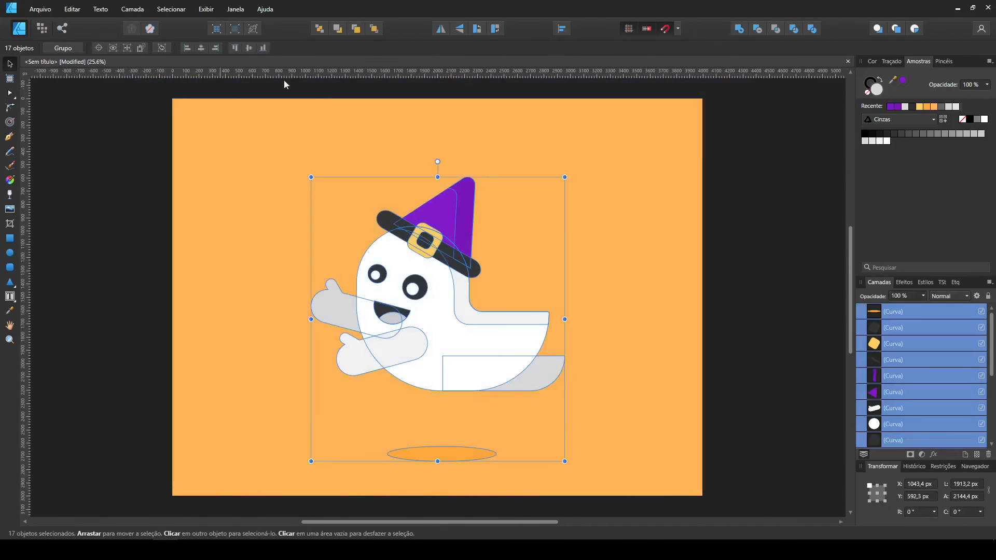
left_click_drag(455, 236, 441, 200)
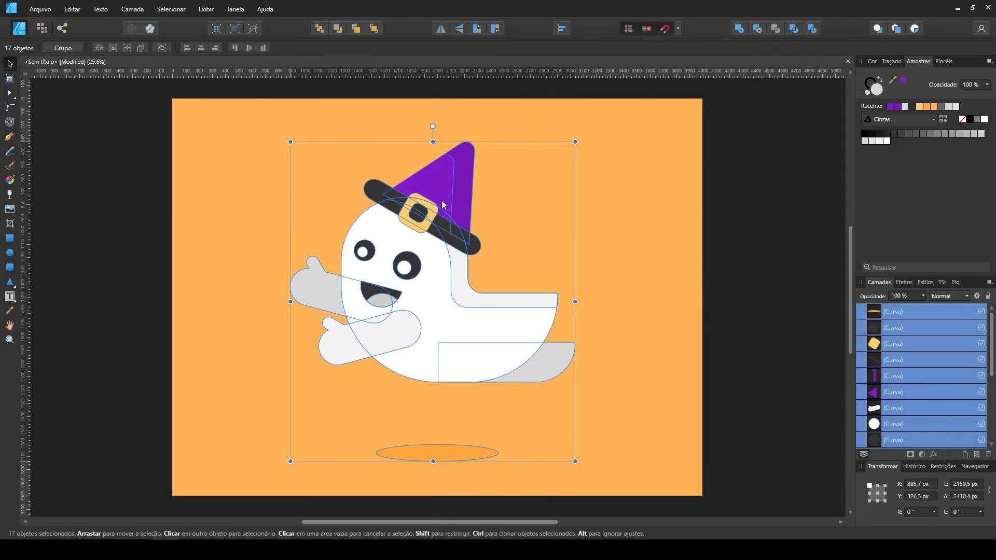
left_click(738, 253)
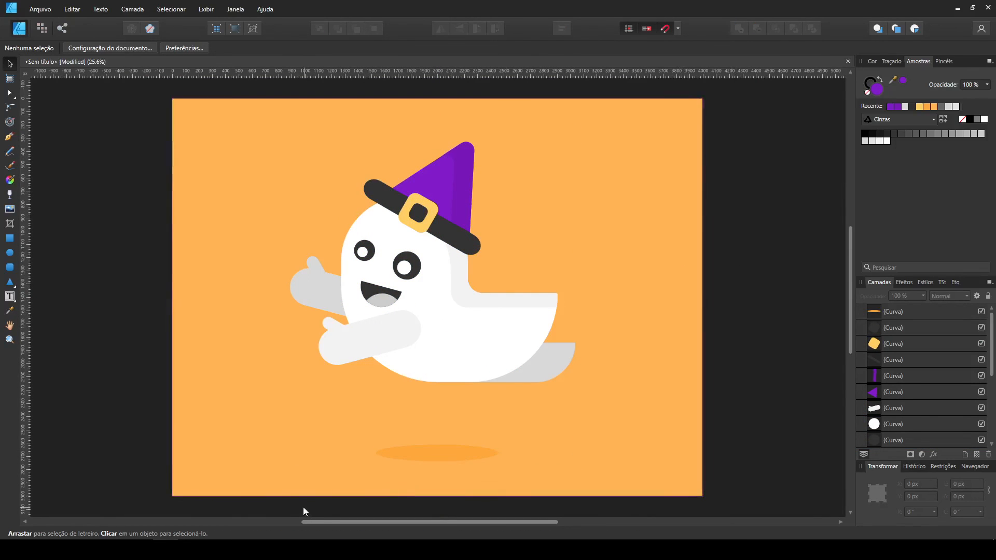
Fill the ghost's tongue with red.
left_click(384, 304)
left_click(903, 119)
left_click(890, 140)
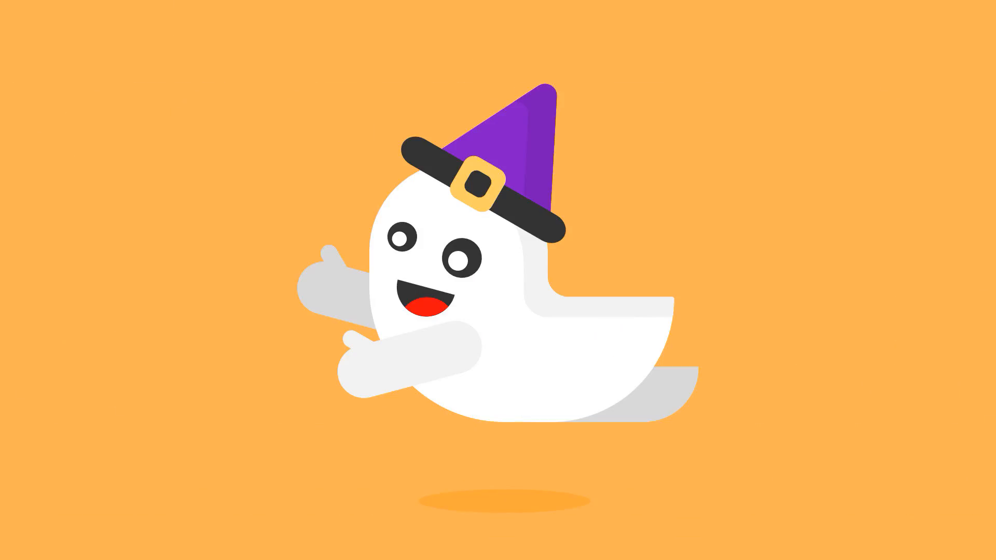